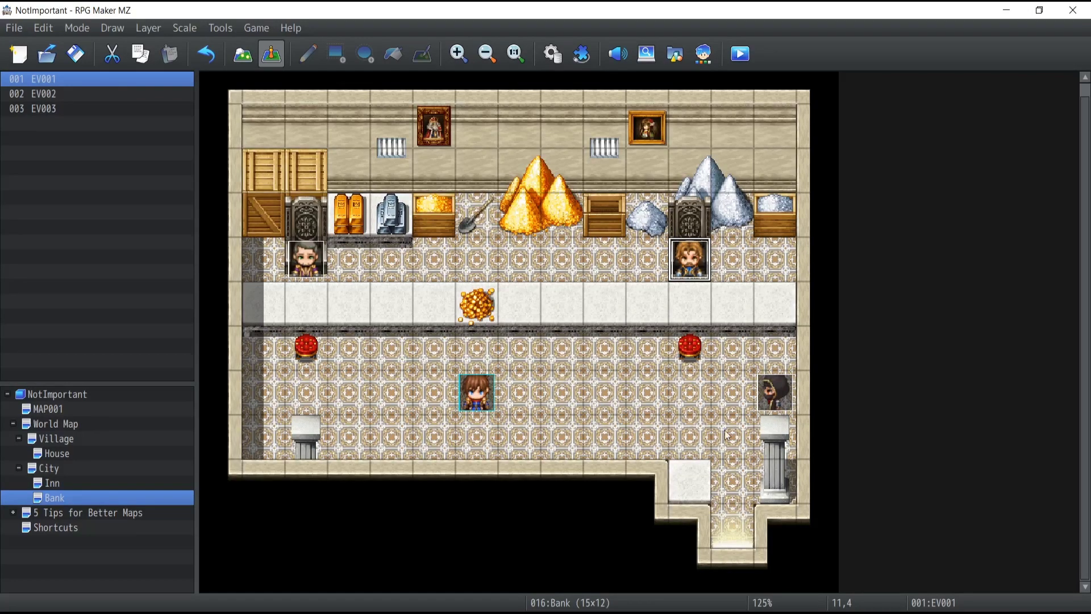
Select the NPC events behind the left and right counters, then the hooded figure.
{"action": "left_click", "coordinate": [304, 271]}
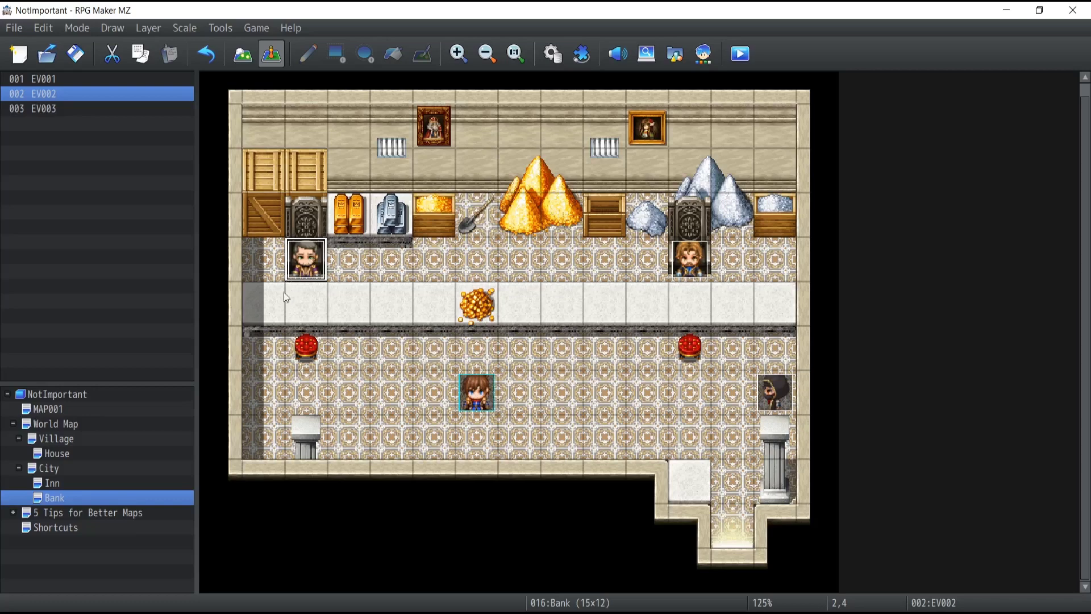
{"action": "left_click", "coordinate": [683, 273]}
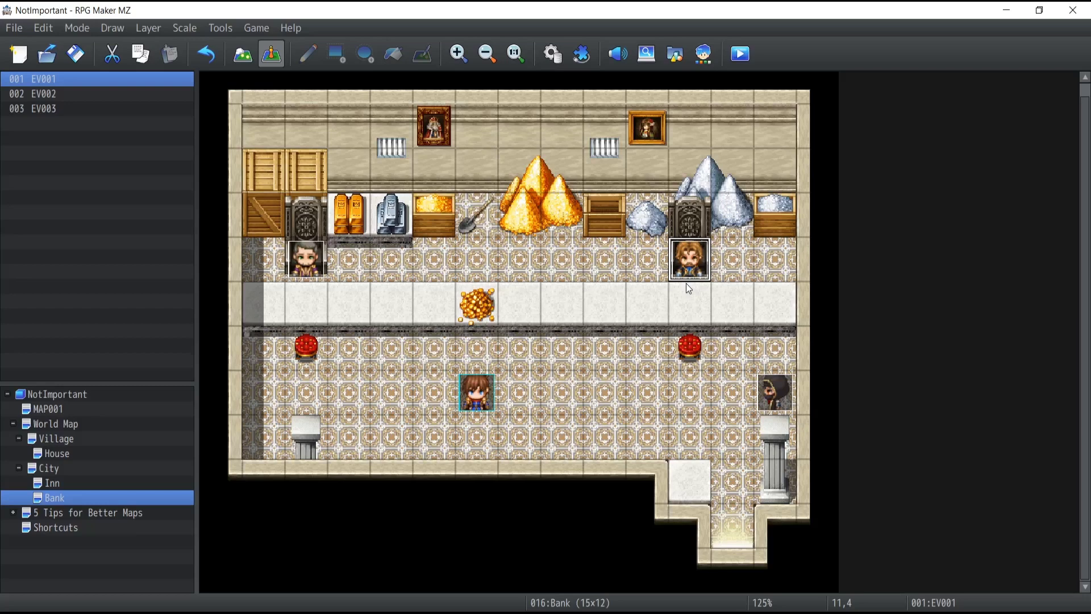
{"action": "left_click", "coordinate": [774, 402]}
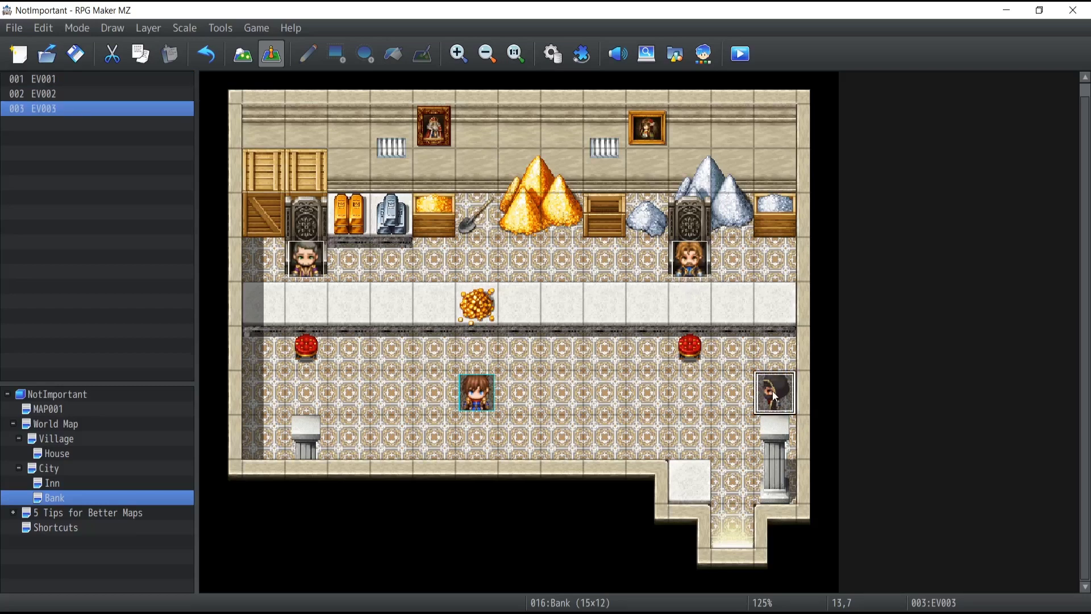
Review the hooded figure's Shady Character message and give-10-gold command, then open EV001.
{"action": "double_click", "coordinate": [773, 391]}
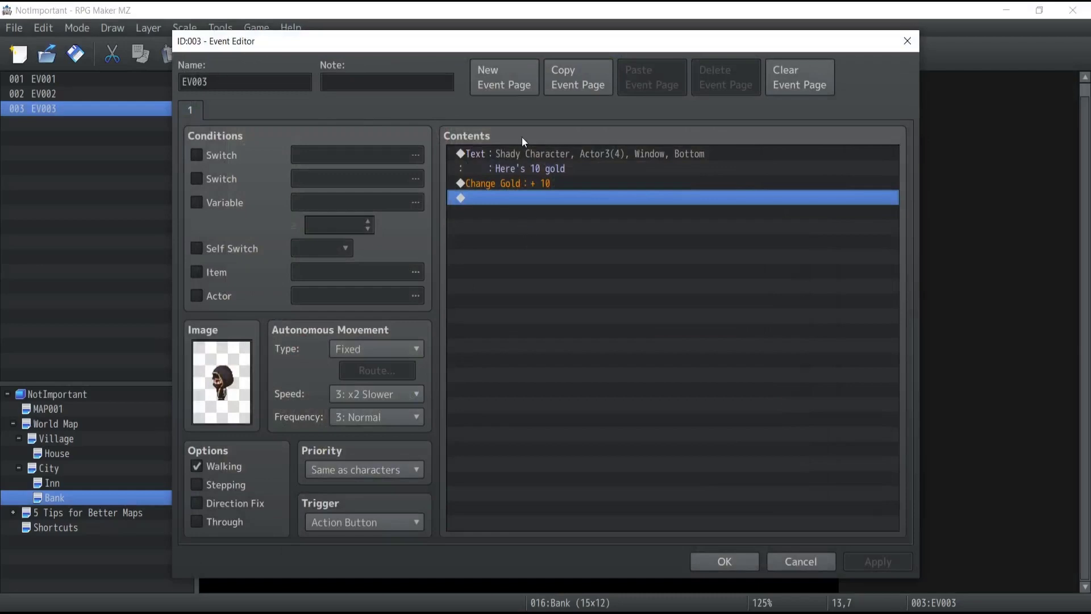
{"action": "left_click", "coordinate": [522, 154]}
{"action": "left_click", "coordinate": [517, 183]}
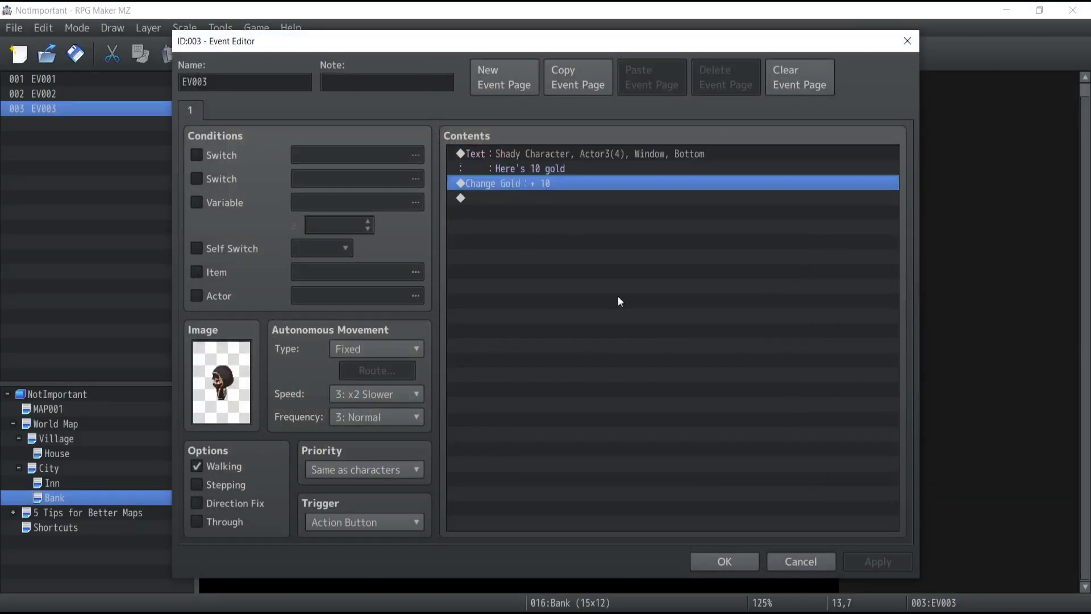
{"action": "left_click", "coordinate": [803, 562]}
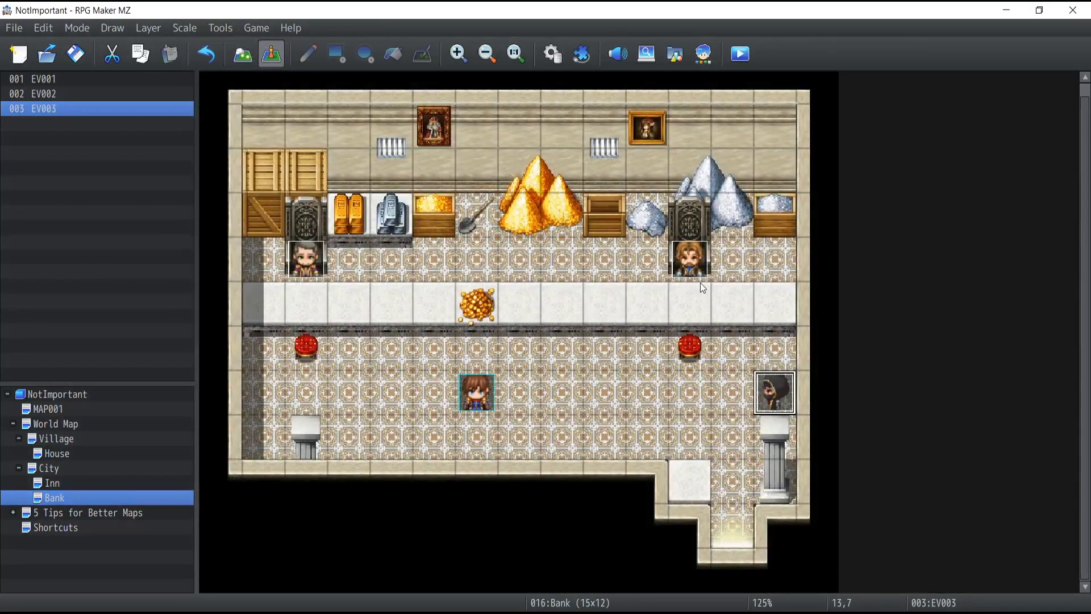
{"action": "double_click", "coordinate": [697, 275]}
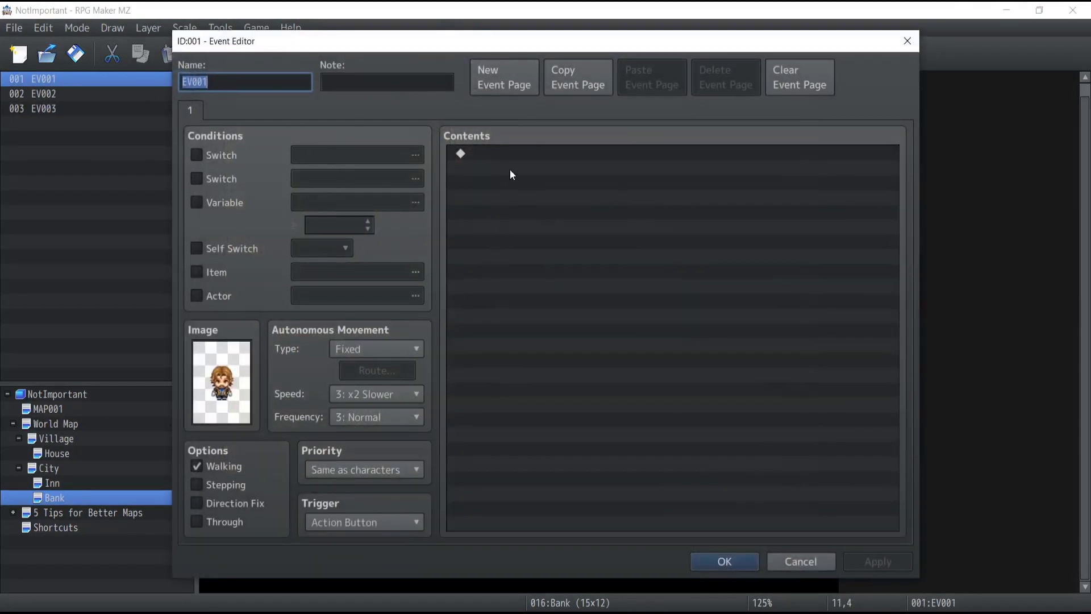
Insert a Conditional Branch and browse its variable, switch, actor, character, vehicle and item condition types.
{"action": "double_click", "coordinate": [509, 155]}
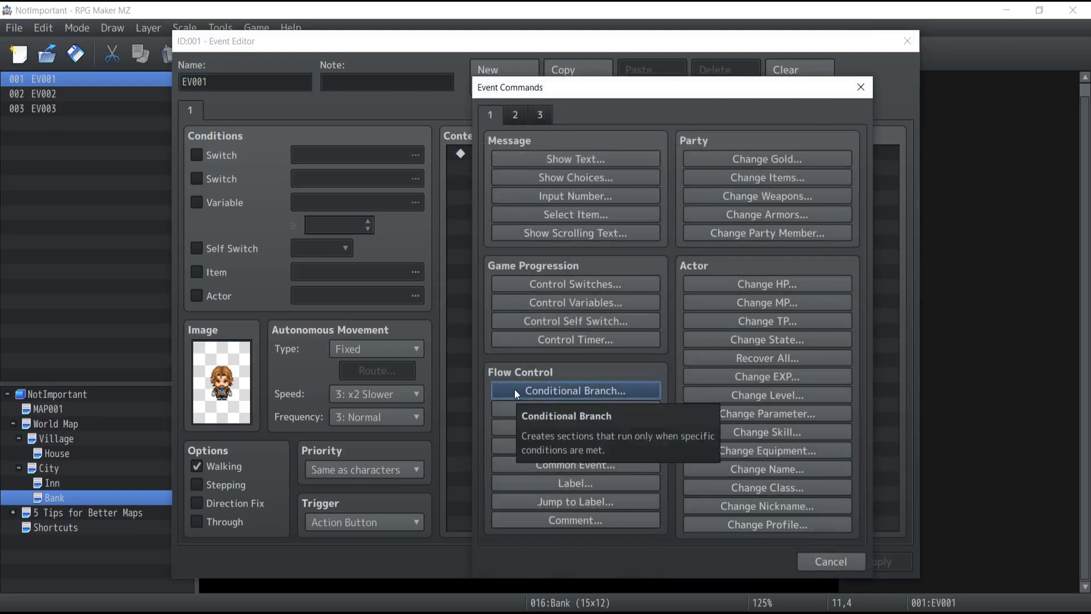
{"action": "left_click", "coordinate": [543, 390]}
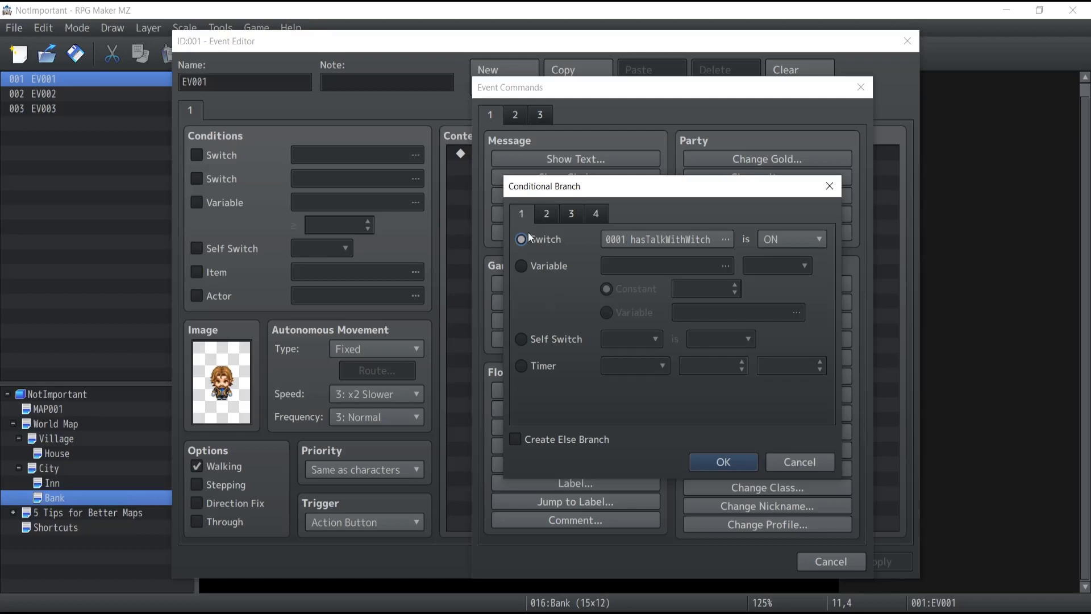
{"action": "left_click", "coordinate": [537, 266]}
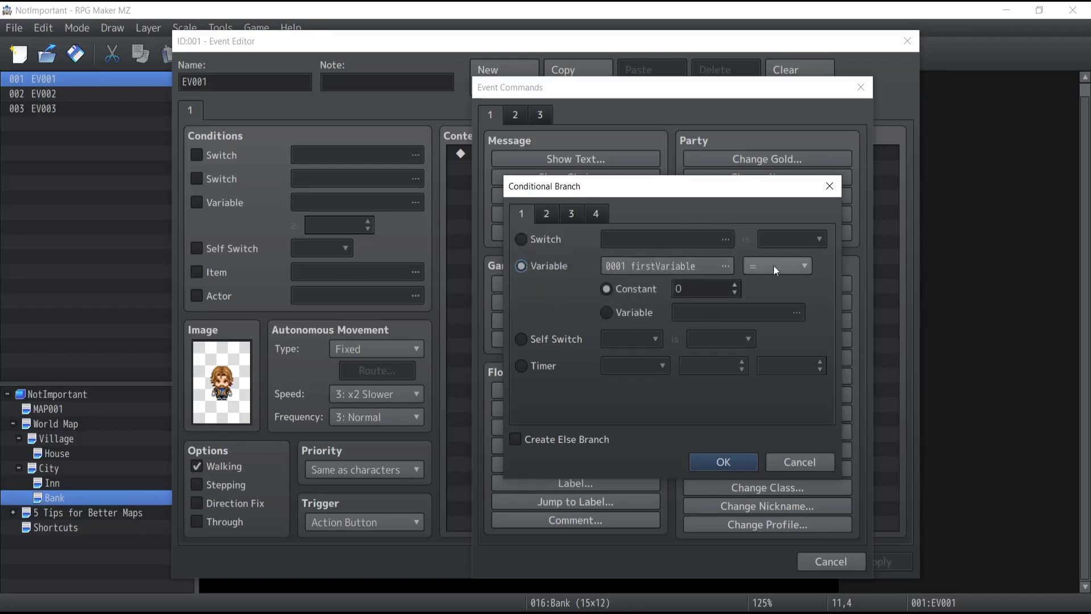
{"action": "left_click", "coordinate": [524, 339]}
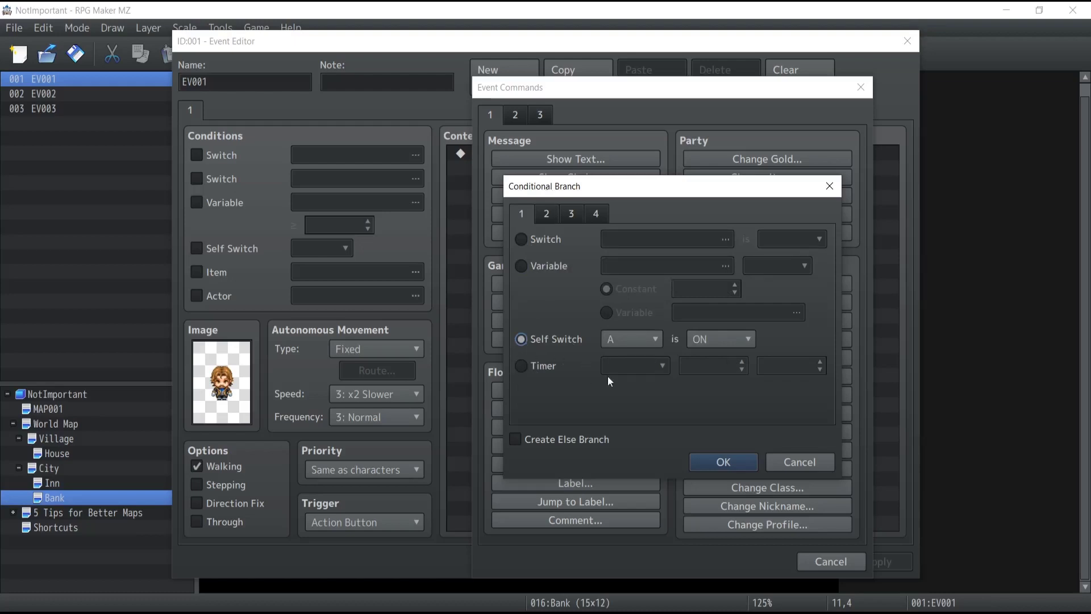
{"action": "left_click", "coordinate": [547, 217]}
{"action": "left_click", "coordinate": [522, 240]}
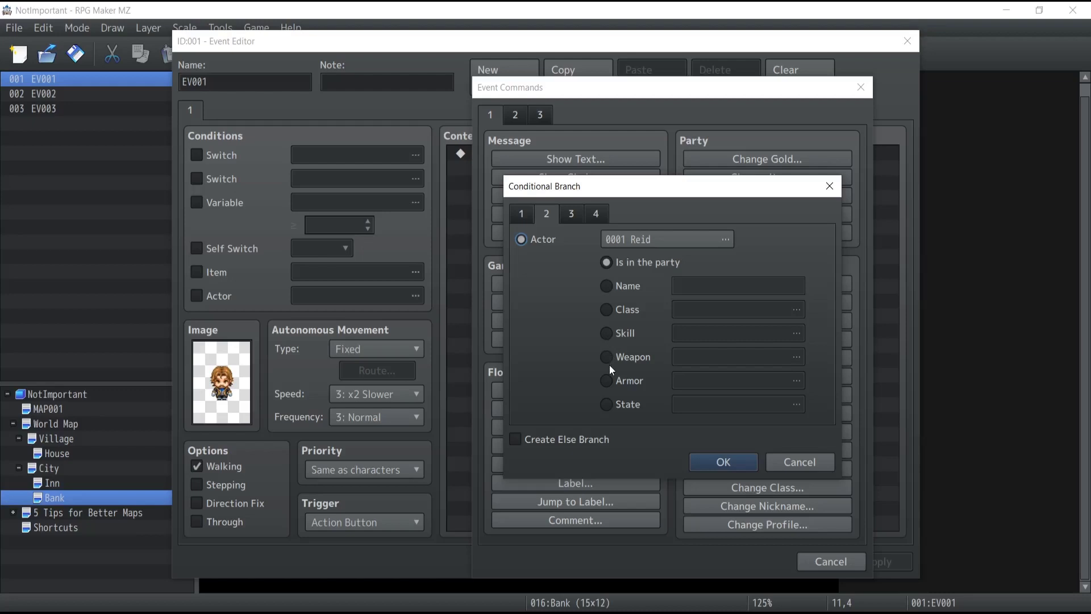
{"action": "left_click", "coordinate": [572, 215]}
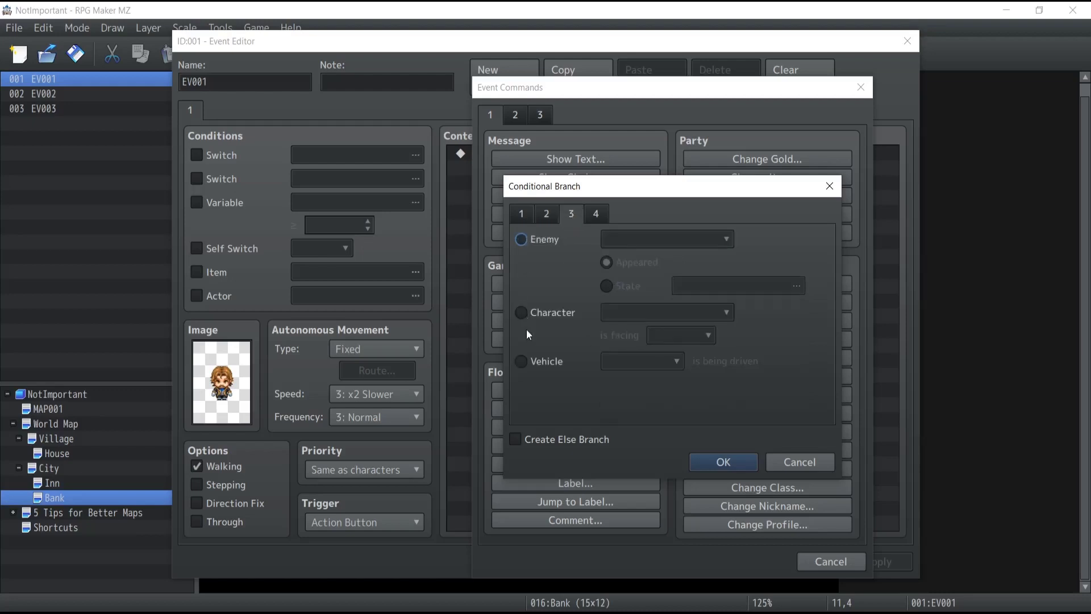
{"action": "left_click", "coordinate": [522, 313]}
{"action": "left_click", "coordinate": [675, 335]}
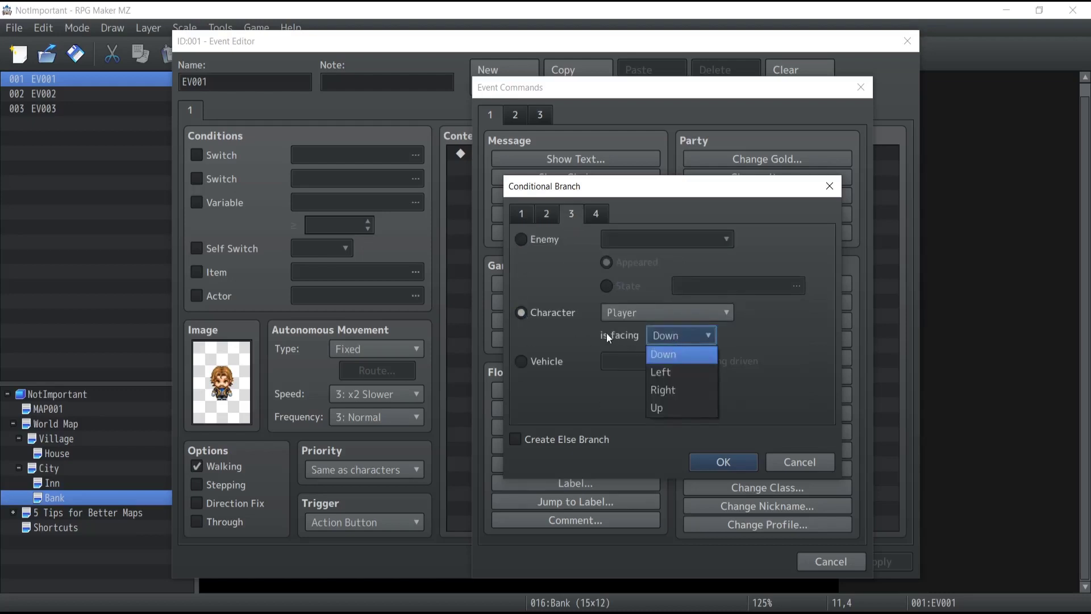
{"action": "left_click", "coordinate": [680, 335]}
{"action": "left_click", "coordinate": [521, 361]}
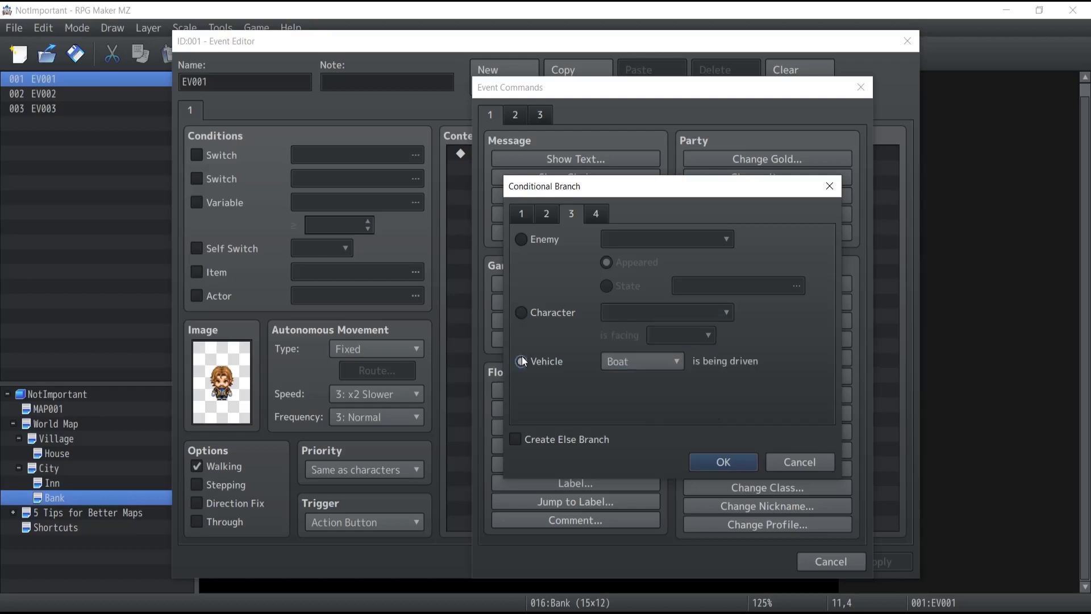
{"action": "left_click", "coordinate": [594, 215]}
{"action": "left_click", "coordinate": [521, 240]}
{"action": "left_click", "coordinate": [522, 265]}
{"action": "left_click", "coordinate": [521, 292]}
{"action": "left_click", "coordinate": [523, 333]}
{"action": "left_click", "coordinate": [523, 376]}
{"action": "left_click", "coordinate": [521, 404]}
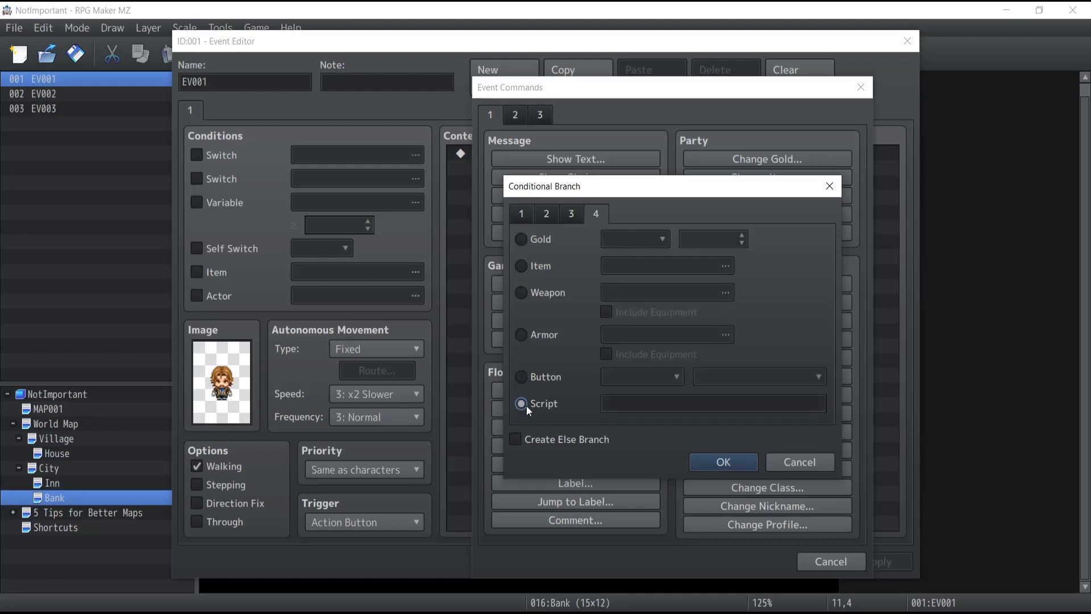
Set the condition to Gold ≥ 10 with Create Else Branch ticked.
{"action": "left_click", "coordinate": [522, 239]}
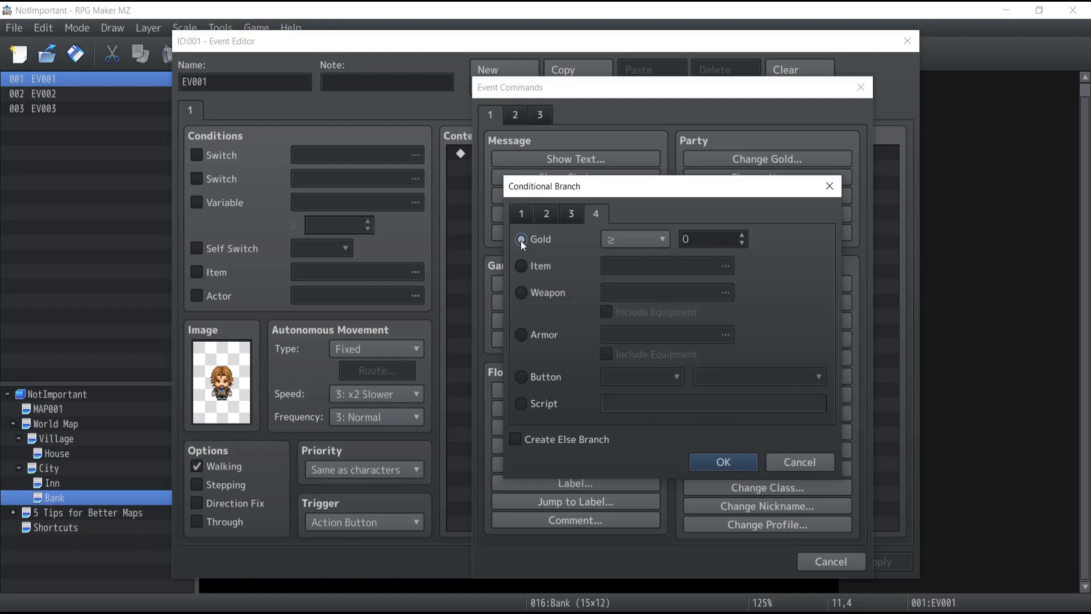
{"action": "double_click", "coordinate": [698, 239]}
{"action": "type", "text": "1"}
{"action": "left_click", "coordinate": [516, 439]}
{"action": "left_click", "coordinate": [716, 464]}
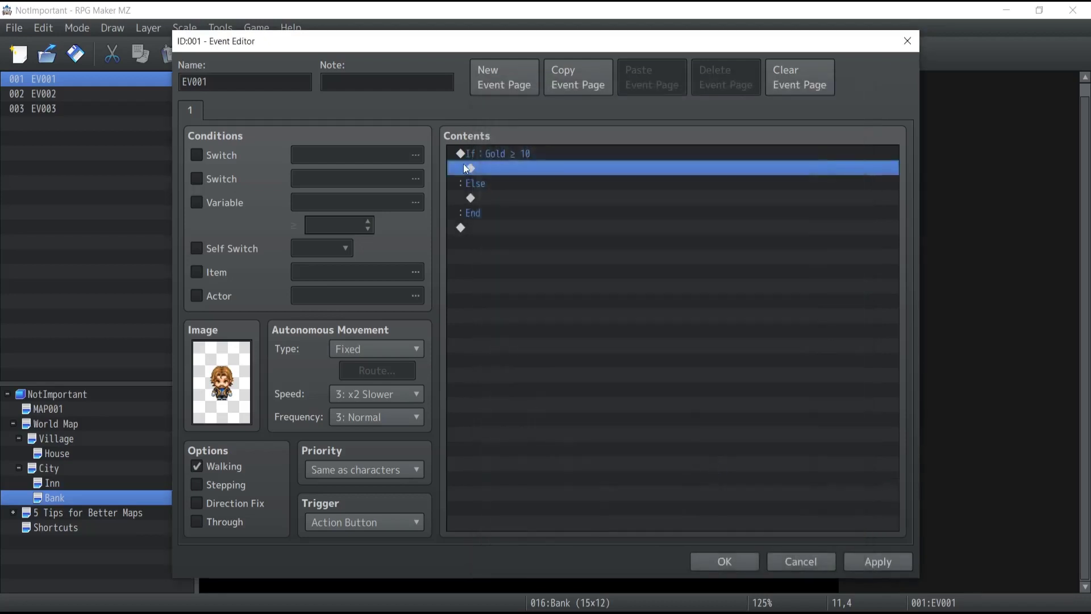
{"action": "left_click", "coordinate": [483, 155]}
Under If, add a People3 mustached-face message: 'Hey! You got 10 gold, i'll open an account for you'.
{"action": "left_click", "coordinate": [487, 169]}
{"action": "left_click", "coordinate": [492, 157]}
{"action": "left_click", "coordinate": [493, 166]}
{"action": "left_click", "coordinate": [485, 155]}
{"action": "left_click", "coordinate": [491, 171]}
{"action": "left_click", "coordinate": [498, 155]}
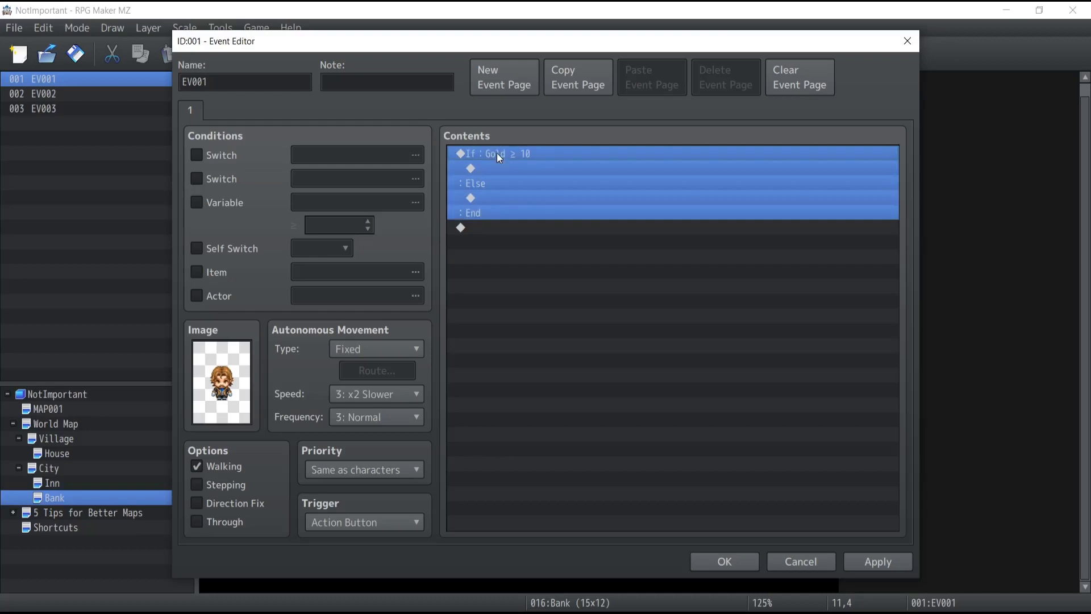
{"action": "left_click", "coordinate": [481, 184], "text": "ctrl"}
{"action": "left_click", "coordinate": [482, 199]}
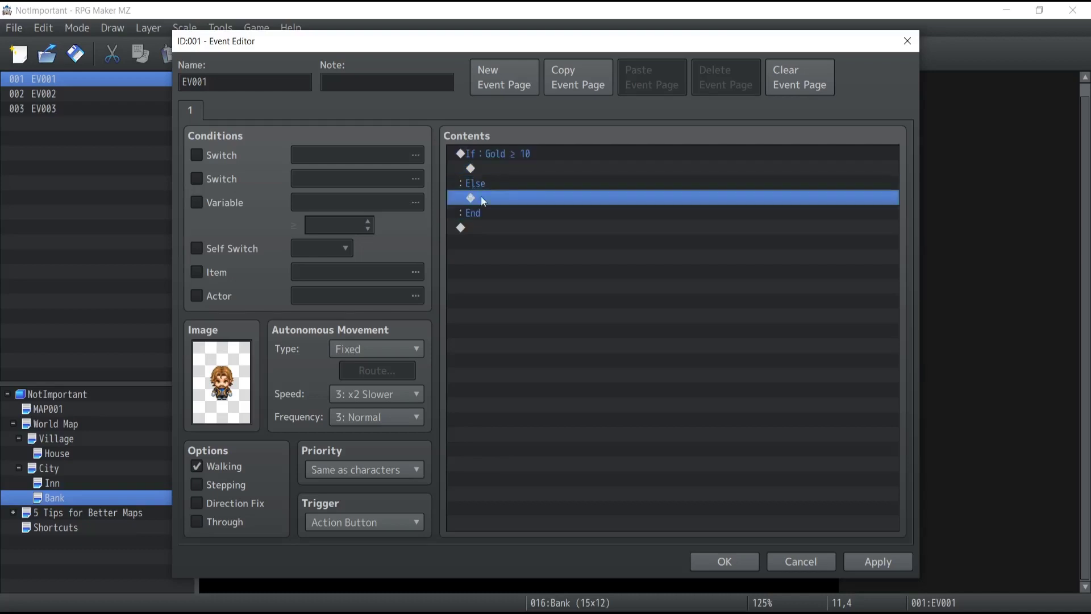
{"action": "left_click", "coordinate": [502, 169]}
{"action": "double_click", "coordinate": [510, 170]}
{"action": "left_click", "coordinate": [502, 161]}
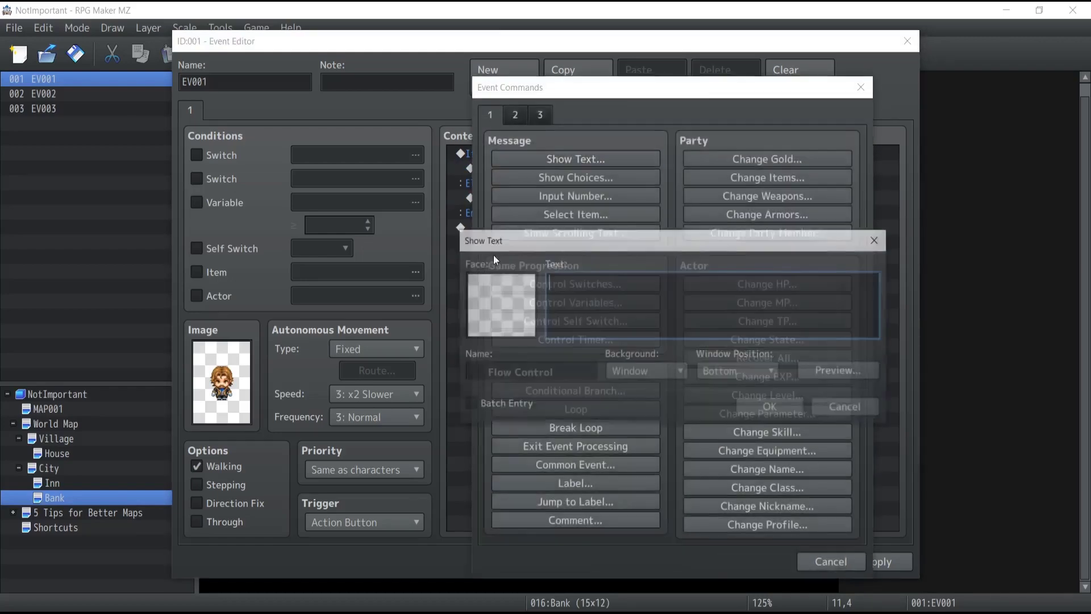
{"action": "double_click", "coordinate": [480, 324]}
{"action": "left_click", "coordinate": [460, 314]}
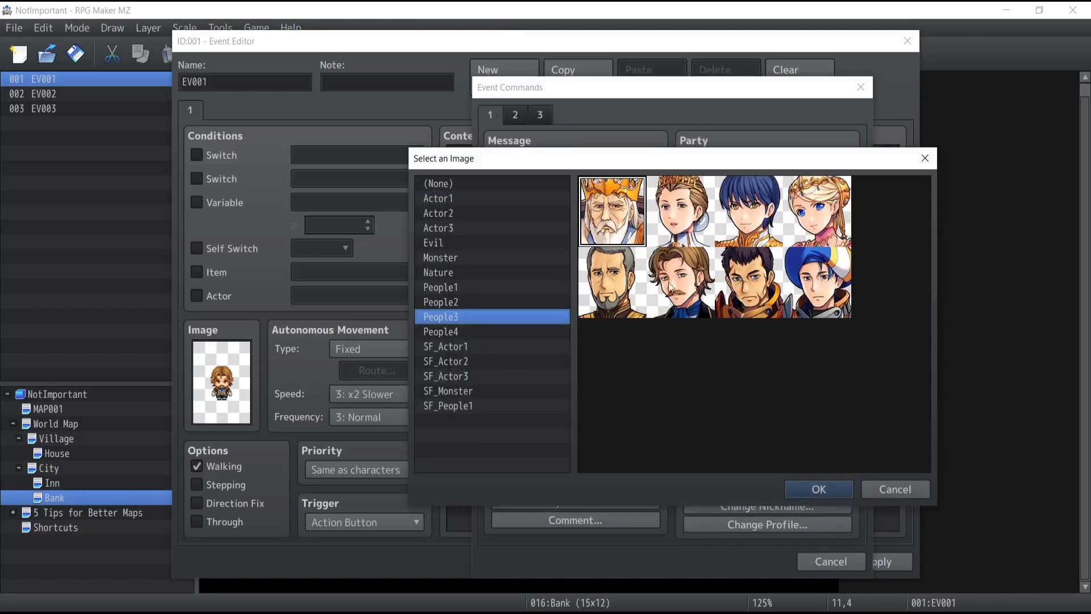
{"action": "double_click", "coordinate": [677, 285]}
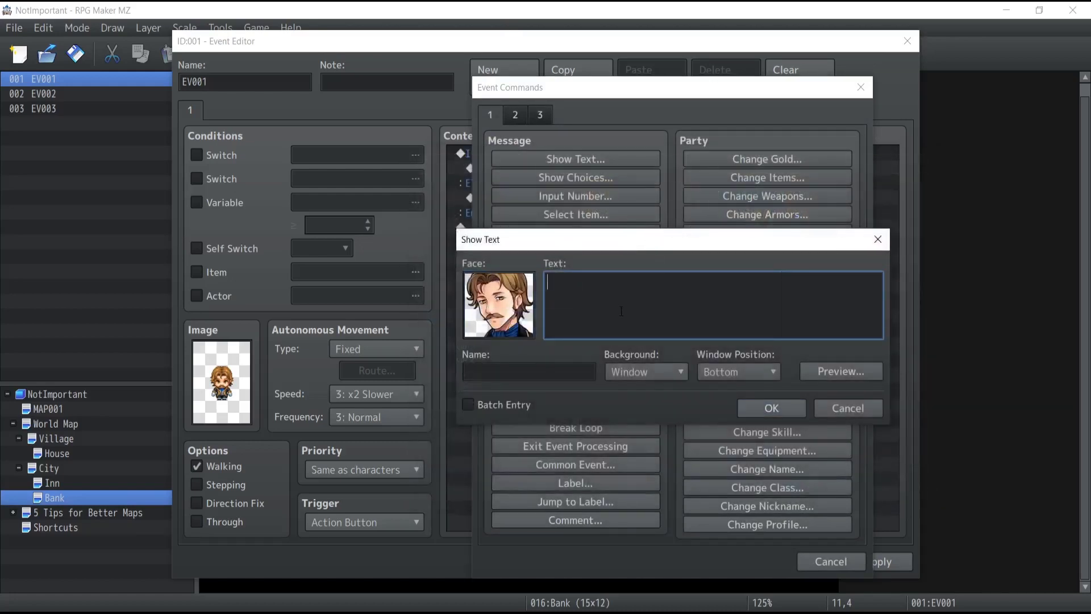
{"action": "type", "text": "Hey! You got 10 gold, i'll o"}
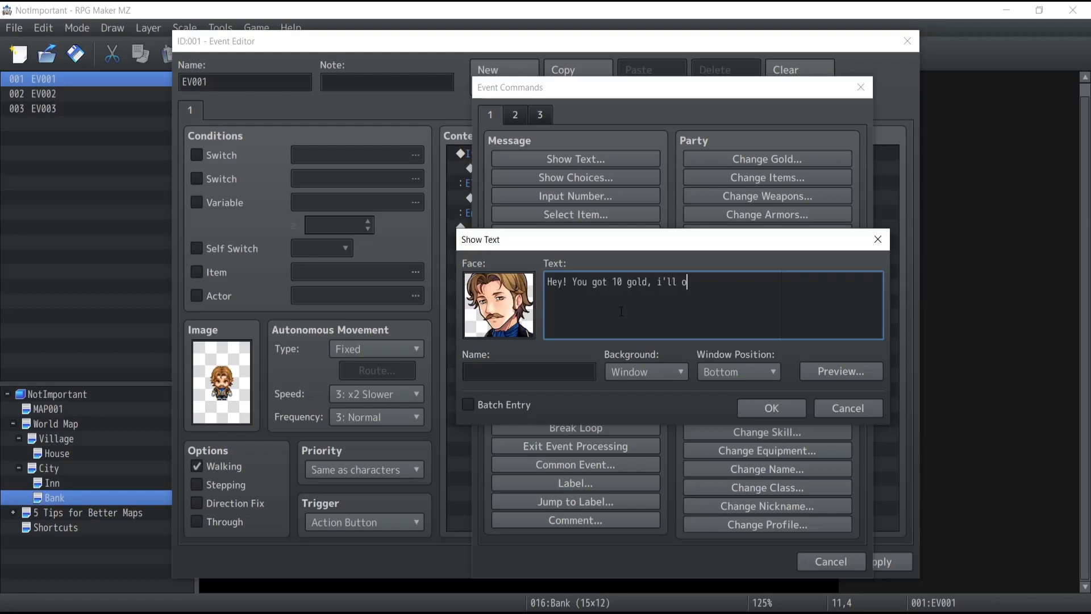
{"action": "type", "text": "pen an account for you"}
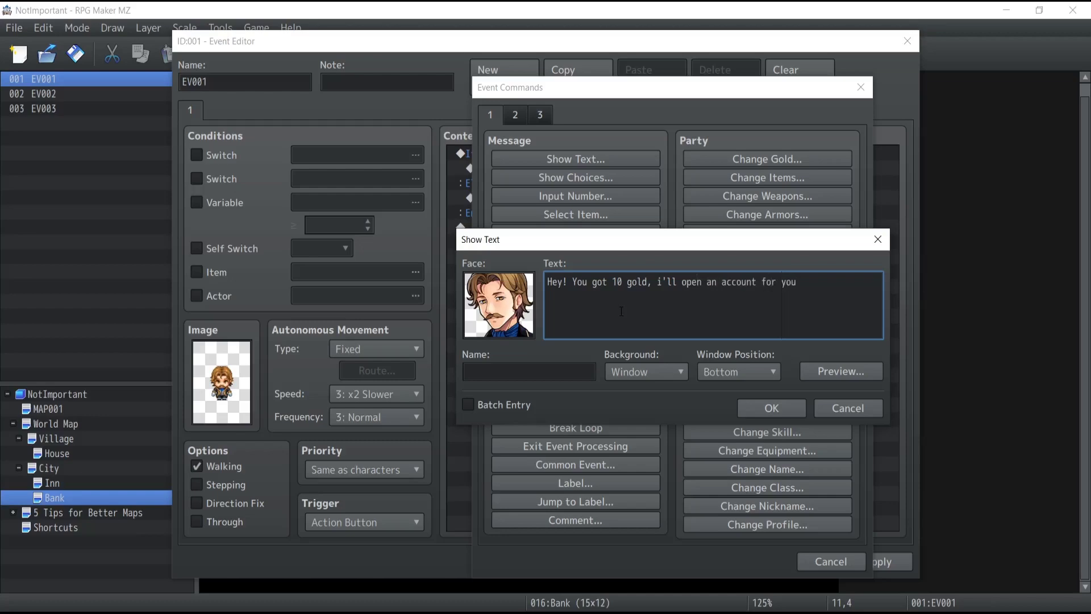
{"action": "left_click", "coordinate": [754, 405]}
Add a second message below it reading 'A bank account has been created'.
{"action": "double_click", "coordinate": [538, 200]}
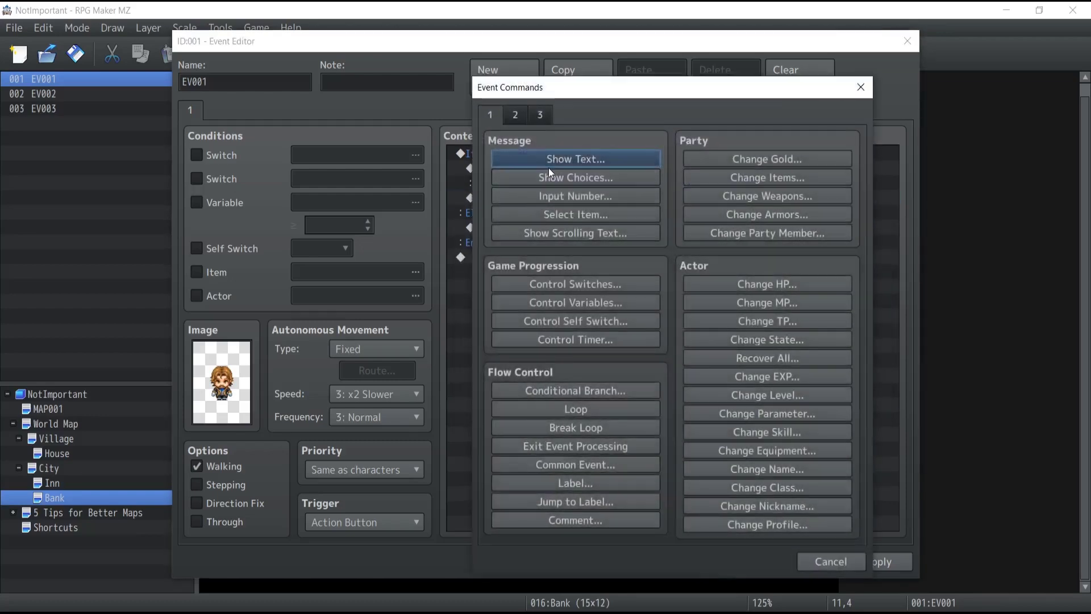
{"action": "left_click", "coordinate": [549, 164]}
{"action": "type", "text": "A "}
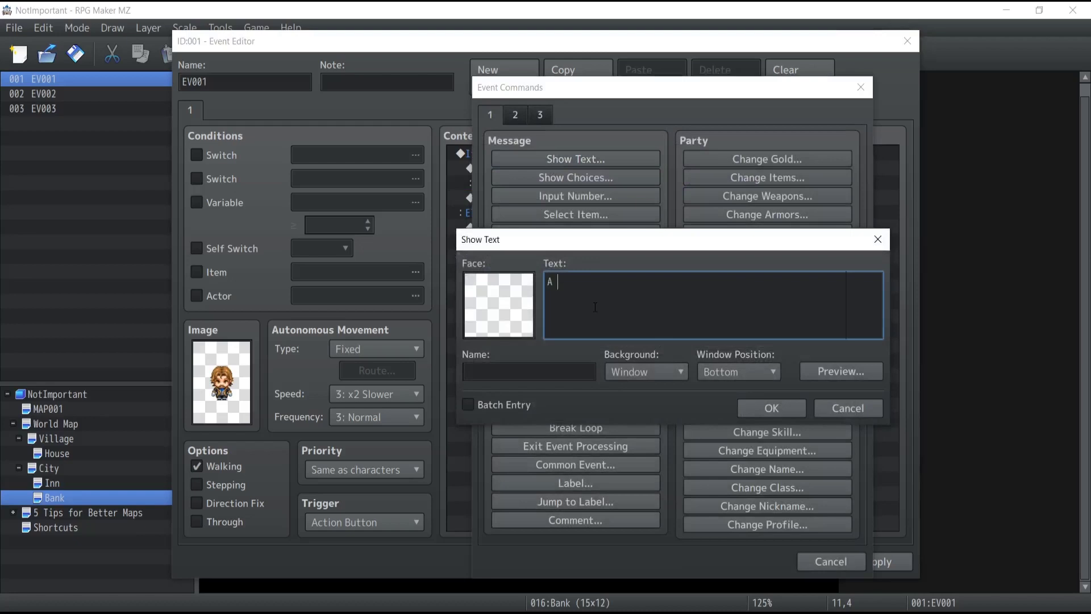
{"action": "type", "text": "bank account has been created"}
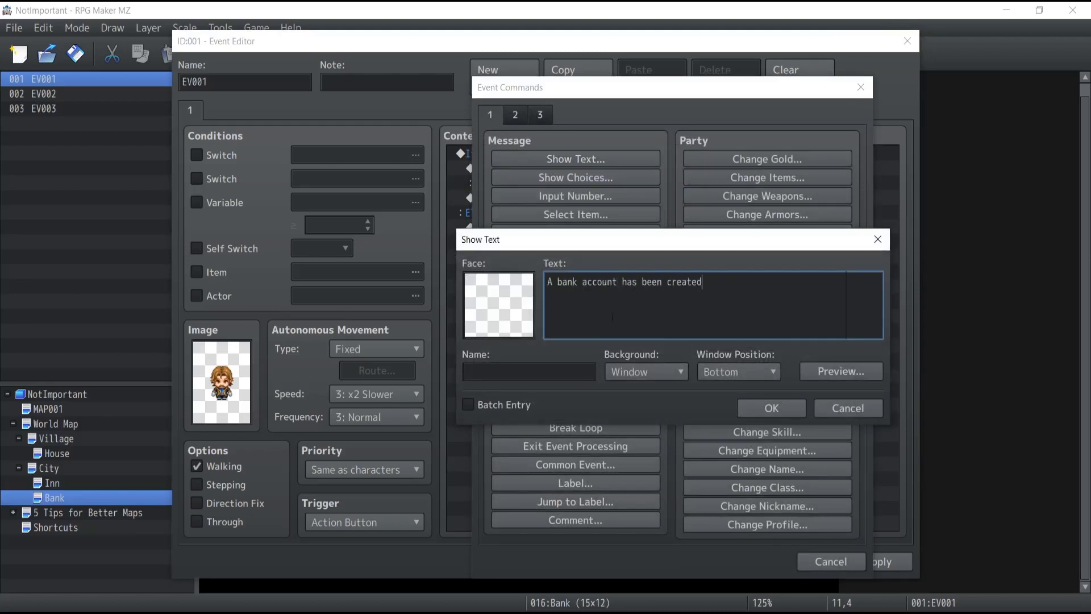
{"action": "left_click", "coordinate": [765, 409]}
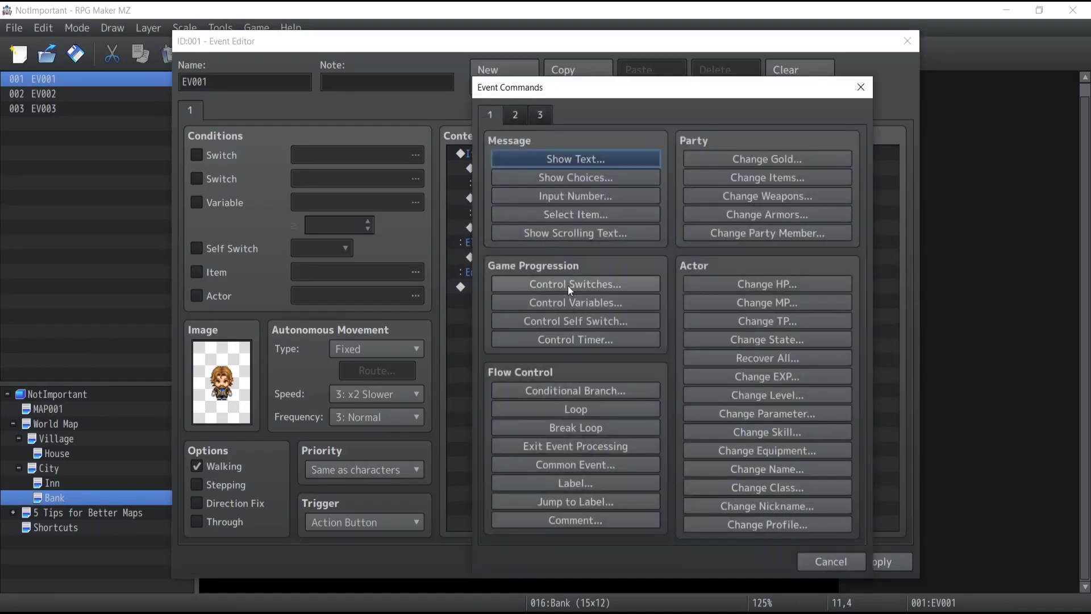
Add Control Switches setting switch 0002, renamed playerHasBankAccount, to ON.
{"action": "left_click", "coordinate": [567, 285]}
{"action": "left_click", "coordinate": [762, 292]}
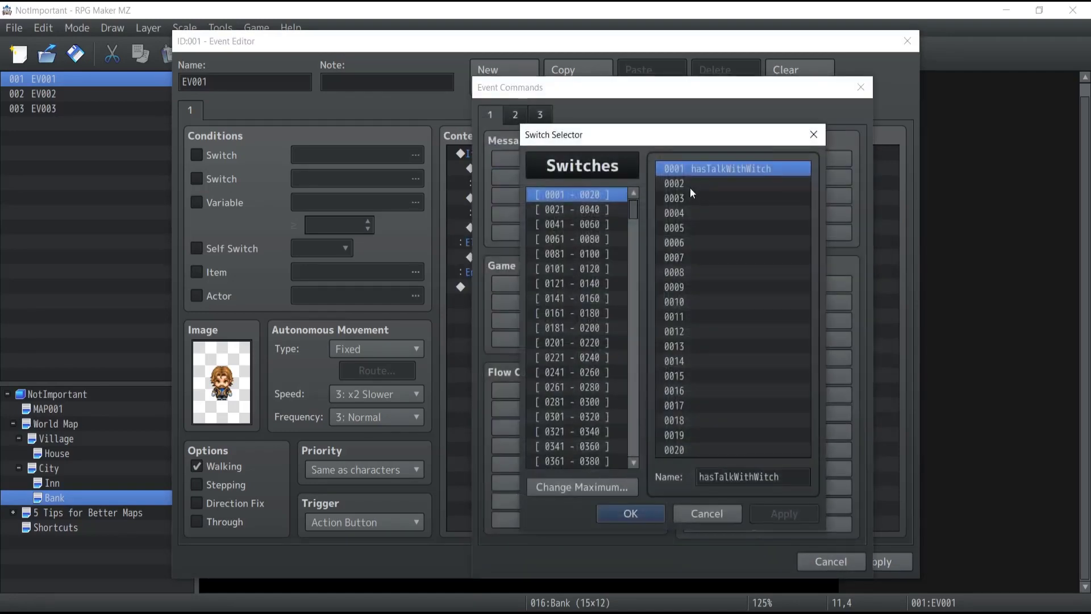
{"action": "left_click", "coordinate": [688, 184]}
{"action": "left_click", "coordinate": [749, 483]}
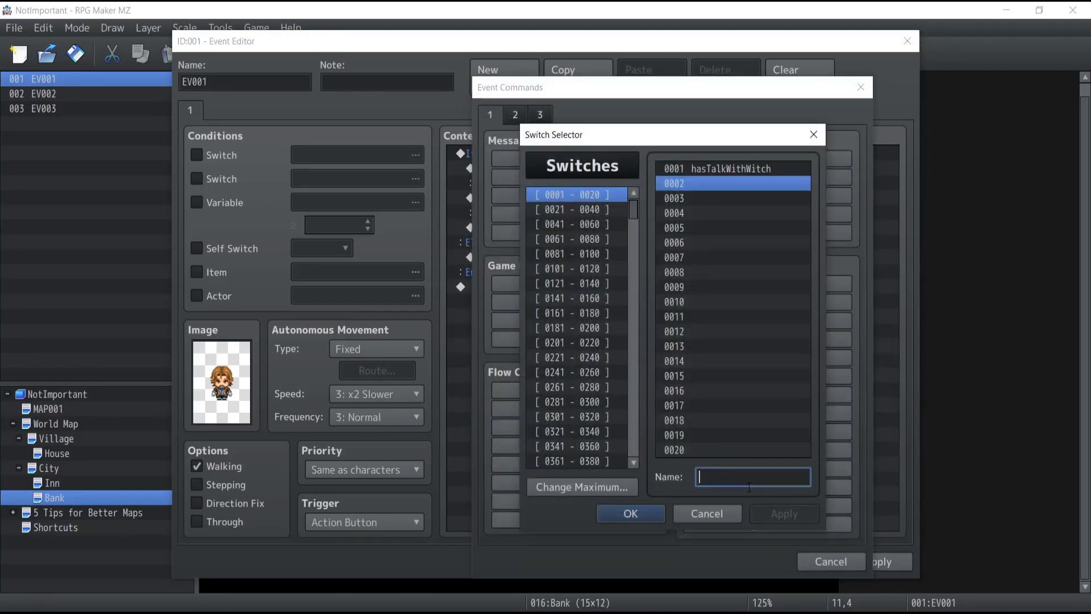
{"action": "type", "text": "has"}
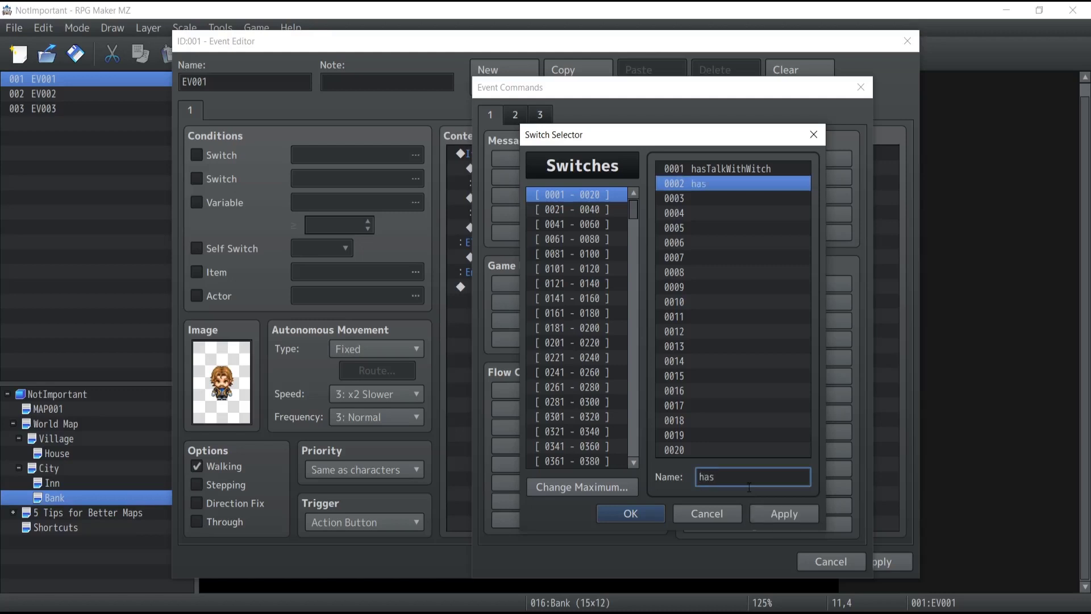
{"action": "type", "text": "ABa"}
{"action": "key", "text": "BackSpace"}
{"action": "key", "text": "BackSpace"}
{"action": "key", "text": "BackSpace"}
{"action": "key", "text": "BackSpace"}
{"action": "key", "text": "BackSpace"}
{"action": "key", "text": "BackSpace"}
{"action": "type", "text": "playerHasBankAccount"}
{"action": "left_click", "coordinate": [628, 513]}
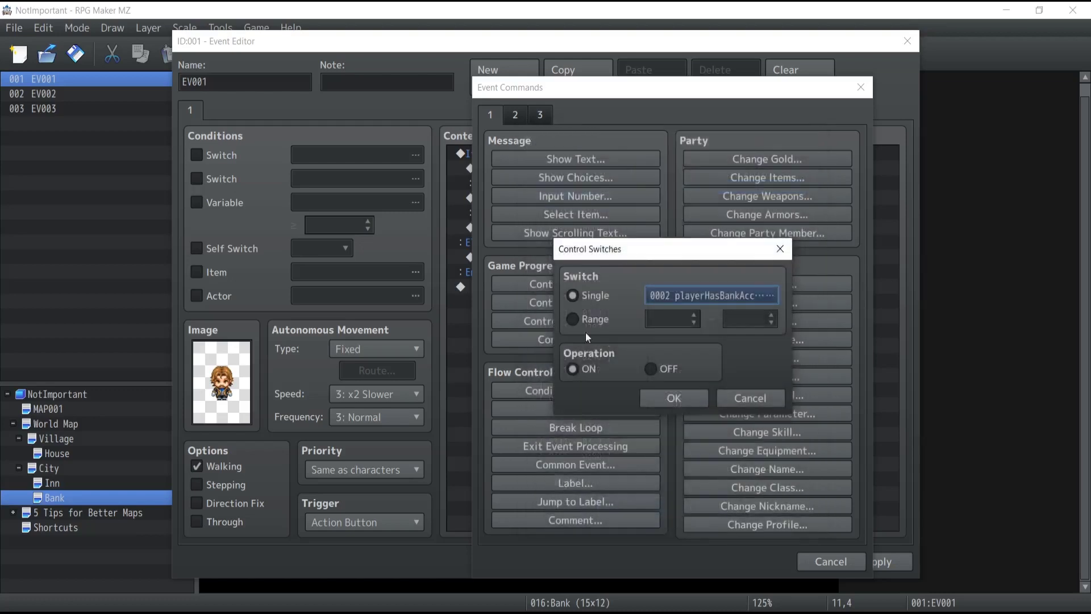
{"action": "left_click", "coordinate": [675, 397]}
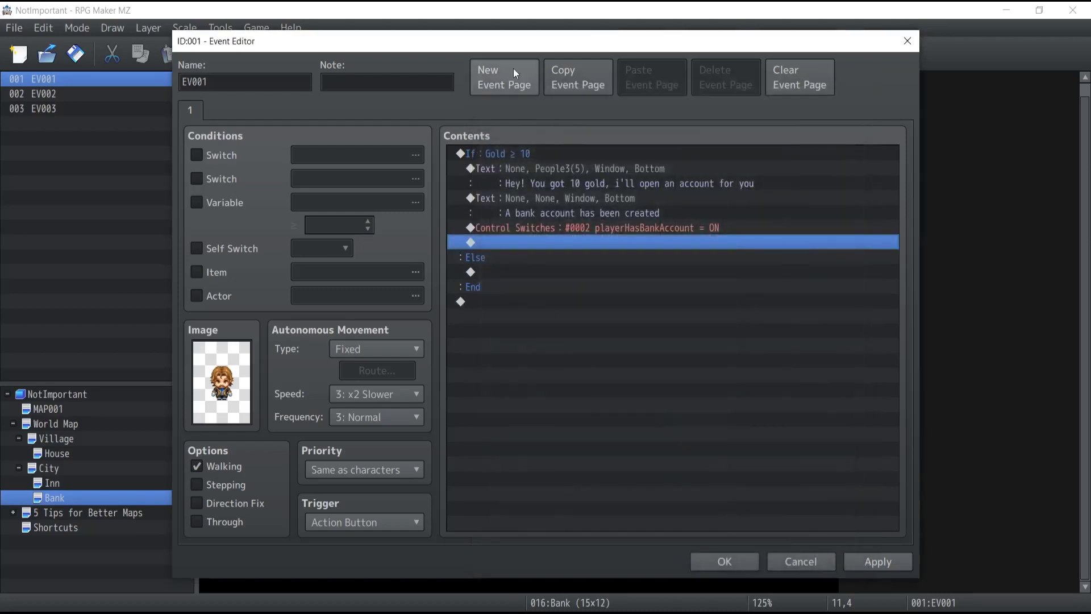
Copy the first Show Text command and paste it into the empty Else row.
{"action": "left_click", "coordinate": [516, 169]}
{"action": "left_click", "coordinate": [522, 202]}
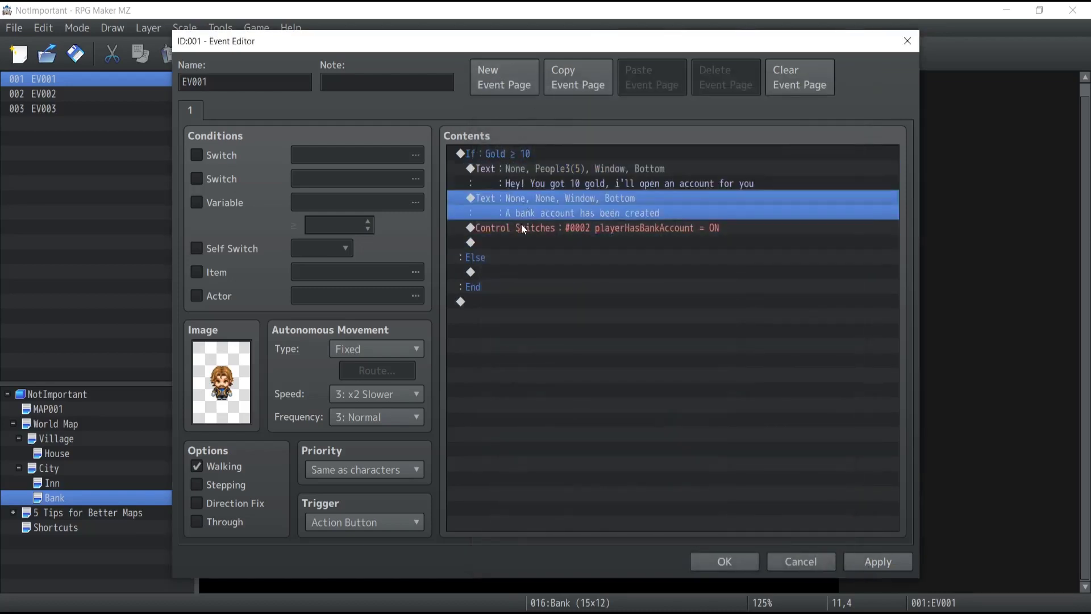
{"action": "left_click", "coordinate": [521, 226]}
{"action": "left_click", "coordinate": [520, 155]}
{"action": "left_click", "coordinate": [522, 183], "text": "ctrl"}
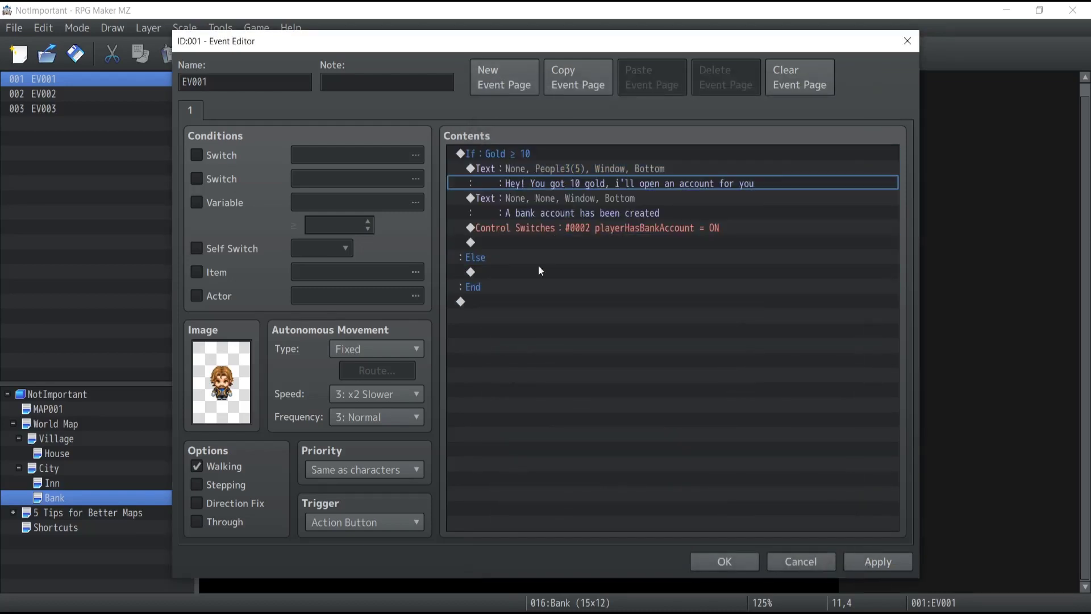
{"action": "left_click", "coordinate": [524, 167]}
{"action": "key", "text": "ctrl+c"}
{"action": "left_click", "coordinate": [509, 271]}
{"action": "key", "text": "ctrl+v"}
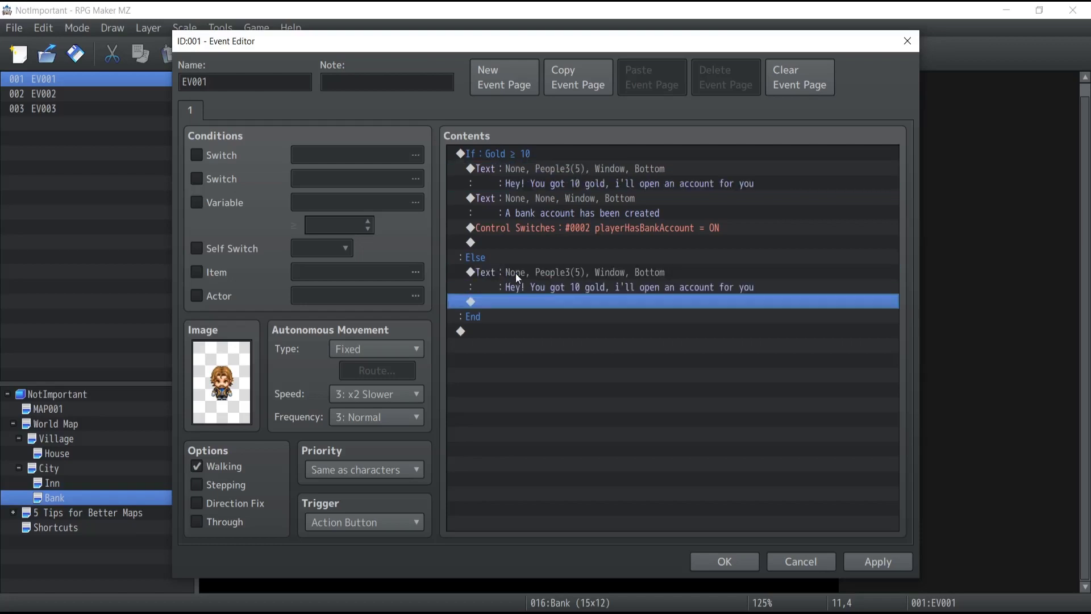
Change the pasted message to 'Well, stop wasting my time', then apply and close the event.
{"action": "double_click", "coordinate": [516, 273]}
{"action": "key", "text": "ctrl+a"}
{"action": "type", "text": "We"}
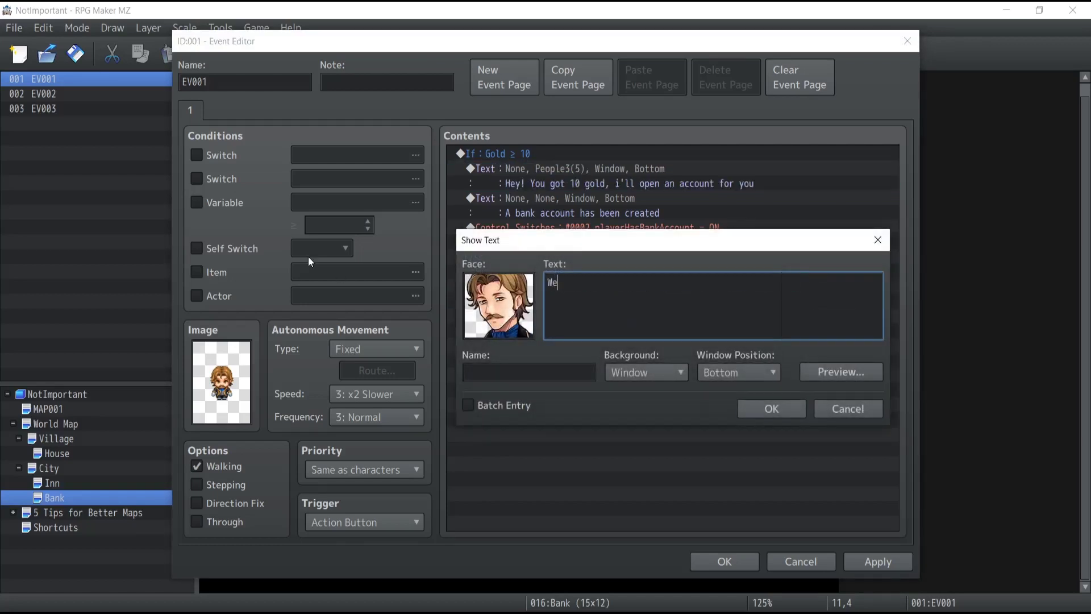
{"action": "type", "text": "ll, stop wasting my time"}
{"action": "left_click", "coordinate": [771, 414]}
{"action": "left_click", "coordinate": [878, 564]}
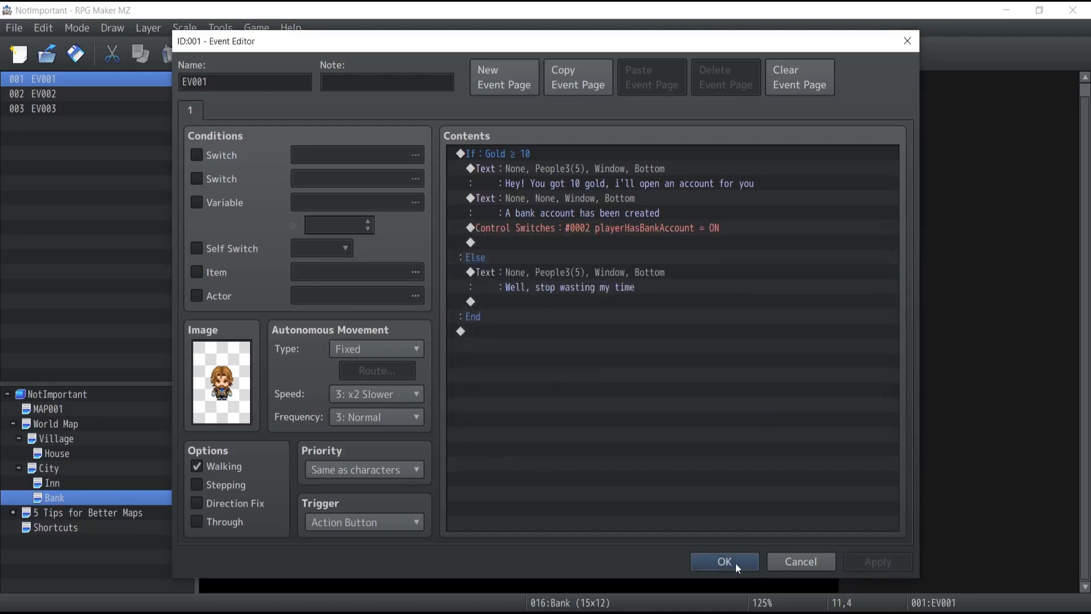
{"action": "left_click", "coordinate": [744, 565]}
Playtest a new game, talk to the banker before and after receiving the Shady Character's 10 gold.
{"action": "left_click", "coordinate": [740, 54]}
{"action": "key", "text": "Return"}
{"action": "key", "text": "Right"}
{"action": "key", "text": "Up"}
{"action": "key", "text": "Escape"}
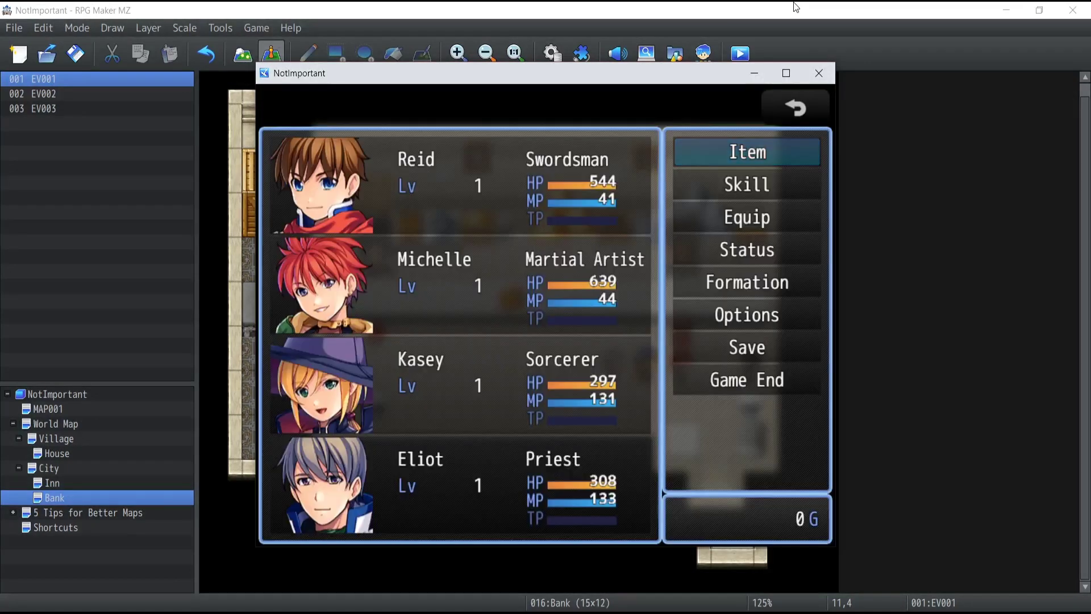
{"action": "key", "text": "Escape"}
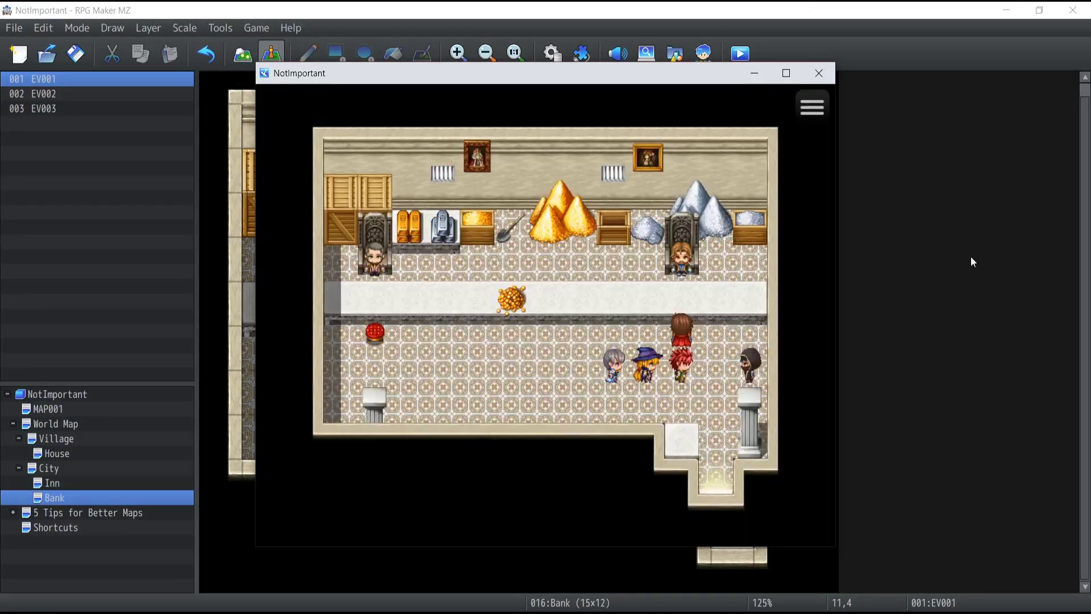
{"action": "key", "text": "Return"}
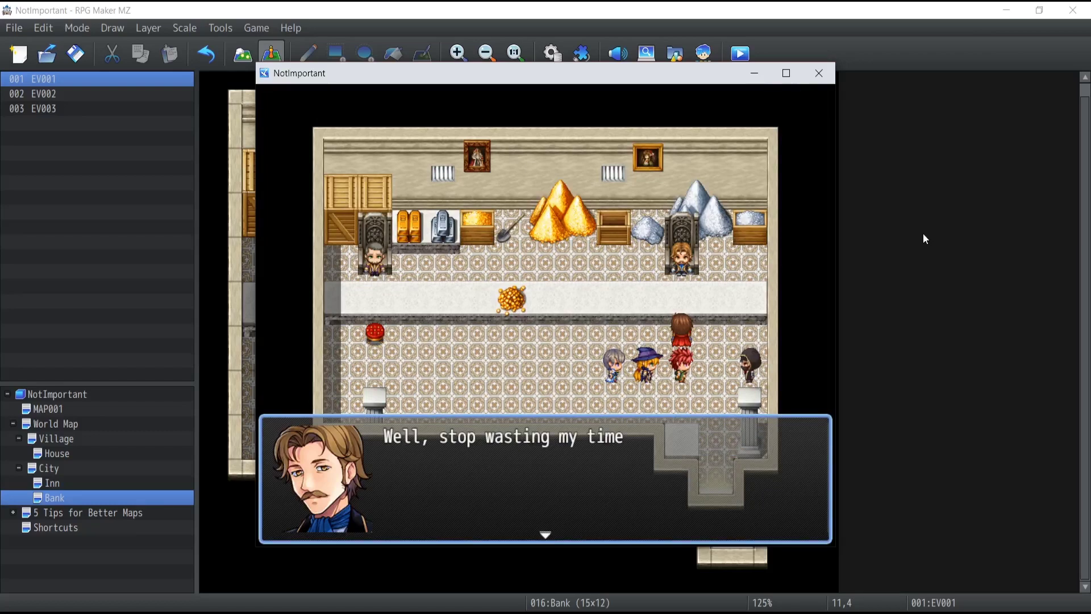
{"action": "key", "text": "Return"}
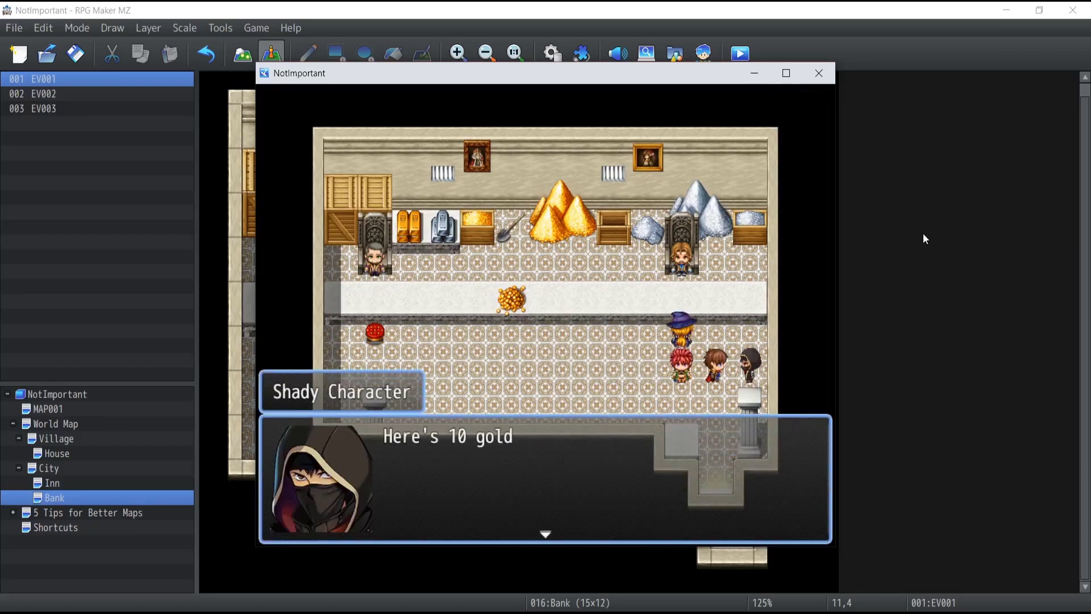
{"action": "key", "text": "Return"}
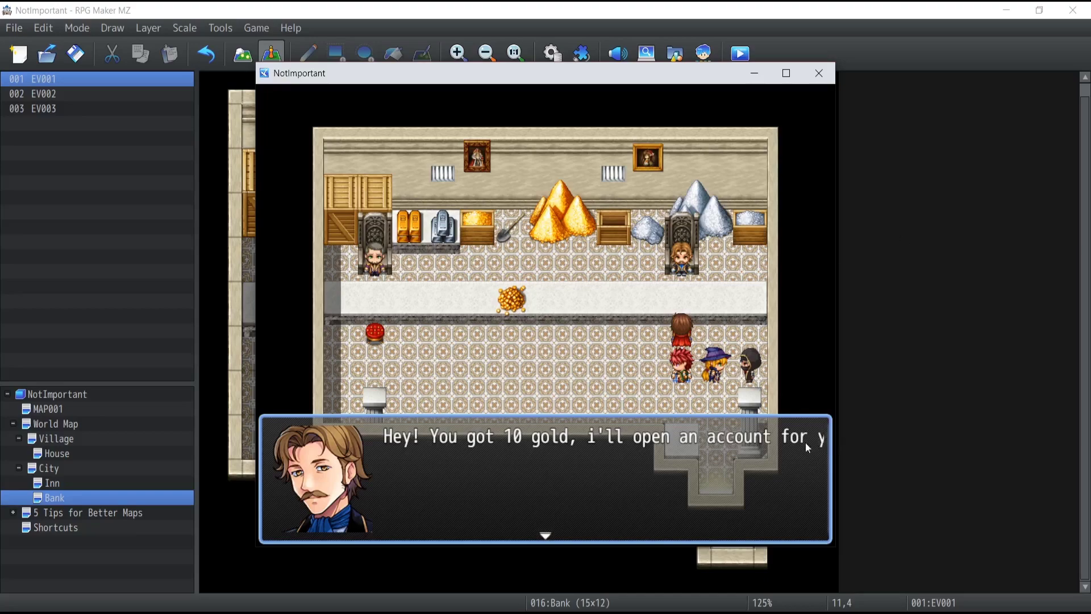
{"action": "left_click", "coordinate": [819, 73]}
Insert a line break so 'you' in the banker's account offer moves to a second line.
{"action": "double_click", "coordinate": [677, 261]}
{"action": "double_click", "coordinate": [572, 165]}
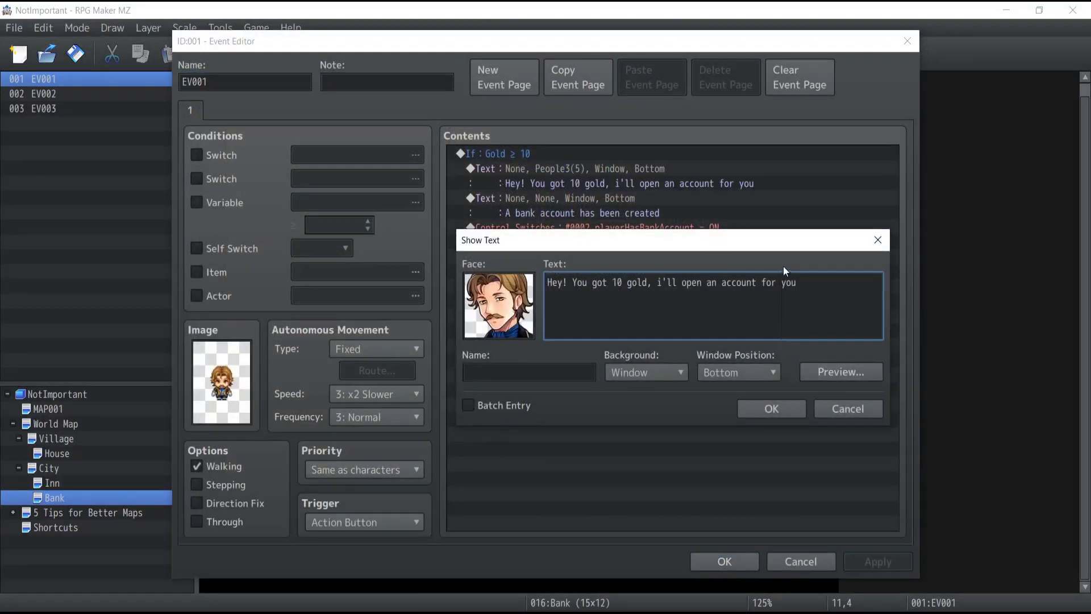
{"action": "left_click_drag", "start_coordinate": [781, 282], "coordinate": [798, 283]}
{"action": "left_click", "coordinate": [821, 372]}
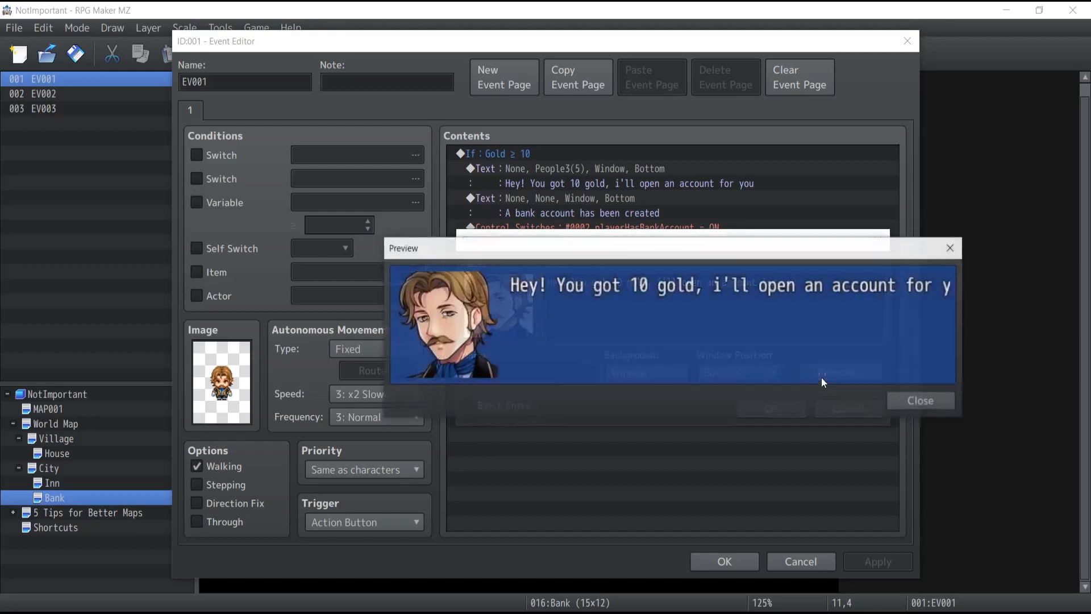
{"action": "left_click", "coordinate": [926, 401]}
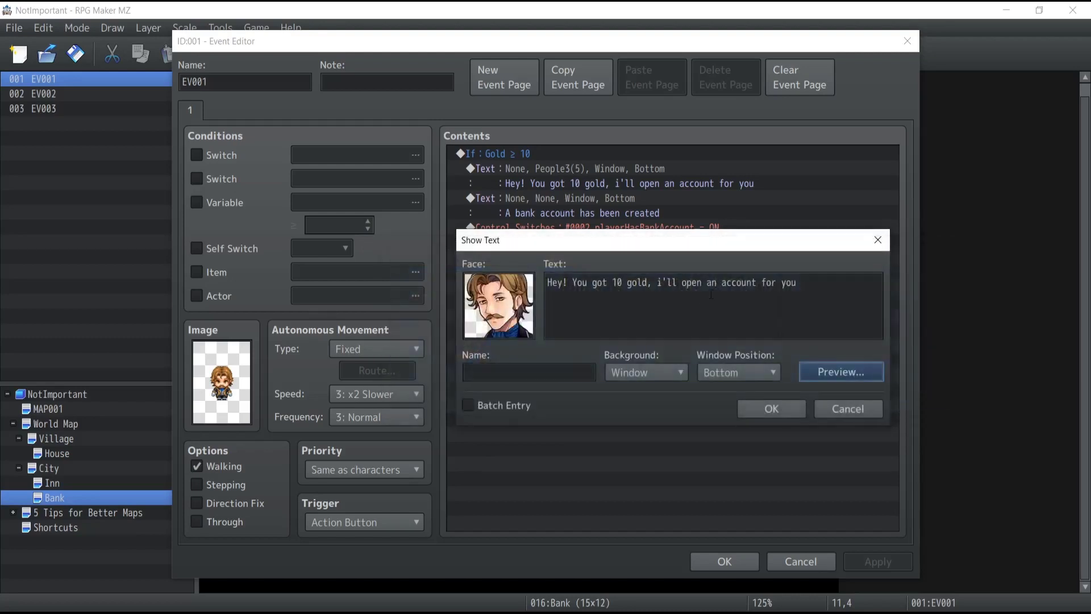
{"action": "left_click", "coordinate": [788, 282]}
{"action": "key", "text": "Return"}
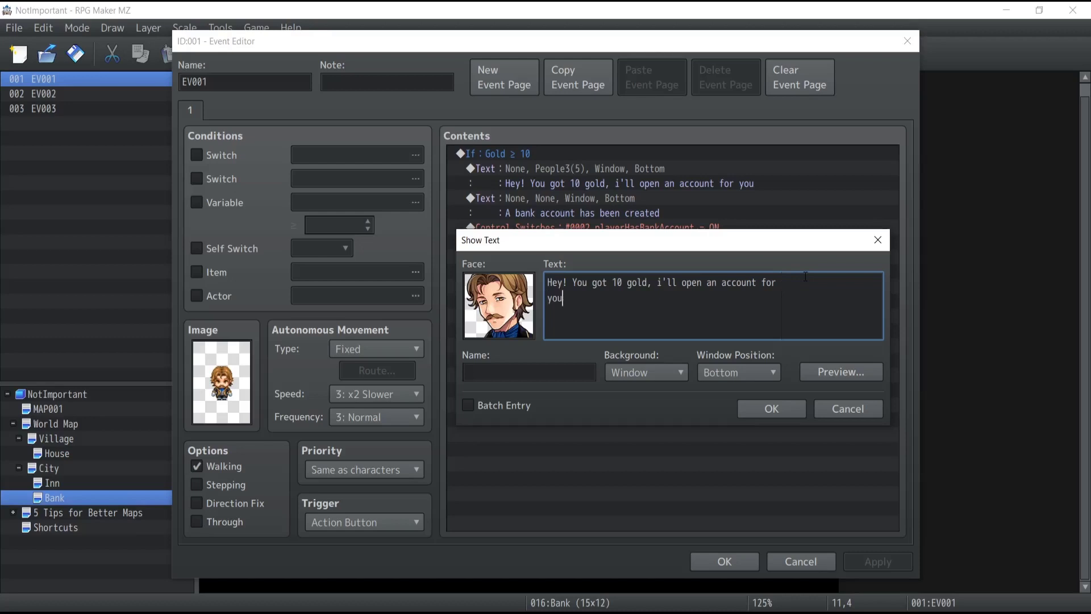
{"action": "left_click", "coordinate": [774, 410]}
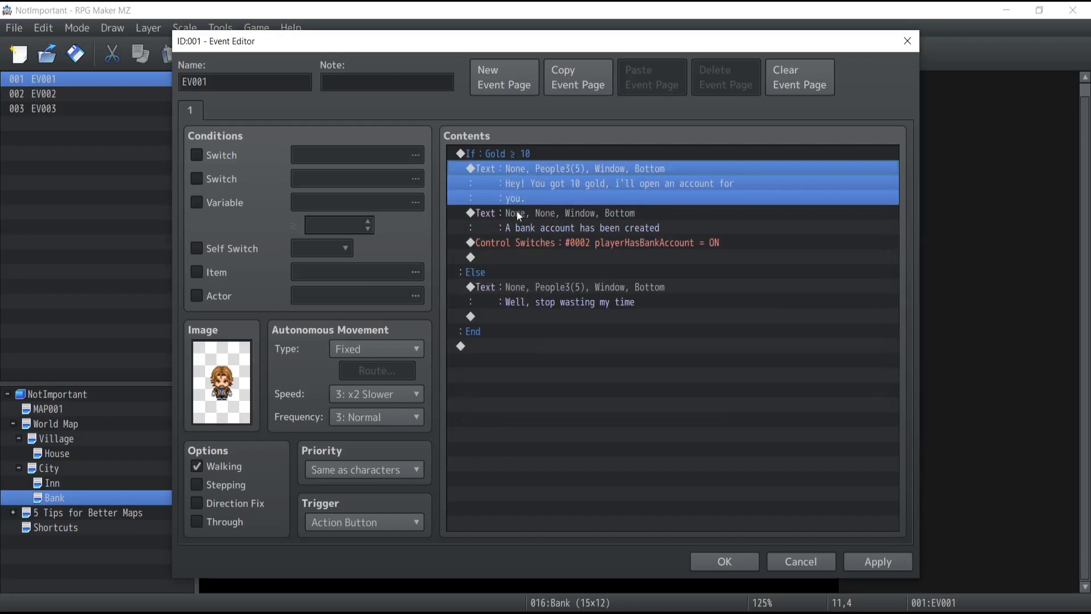
Apply the changes to EV001 and close the event editor.
{"action": "mouse_move", "coordinate": [501, 154]}
{"action": "left_mouse_down"}
{"action": "mouse_move", "coordinate": [503, 206]}
{"action": "mouse_move", "coordinate": [500, 159]}
{"action": "mouse_move", "coordinate": [486, 169]}
{"action": "mouse_move", "coordinate": [491, 148]}
{"action": "left_mouse_up"}
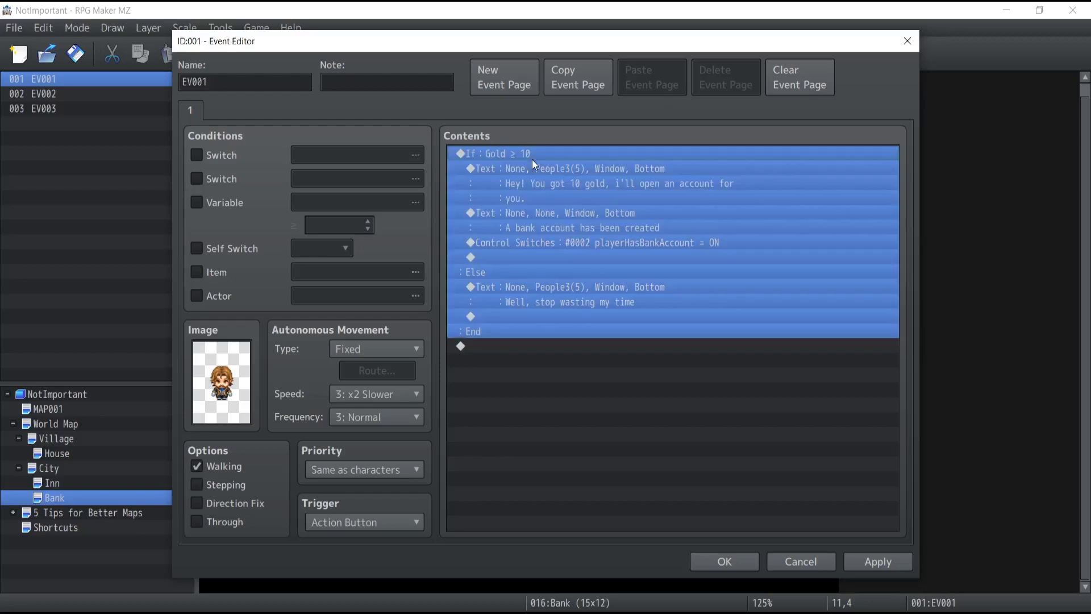
{"action": "left_click", "coordinate": [553, 242]}
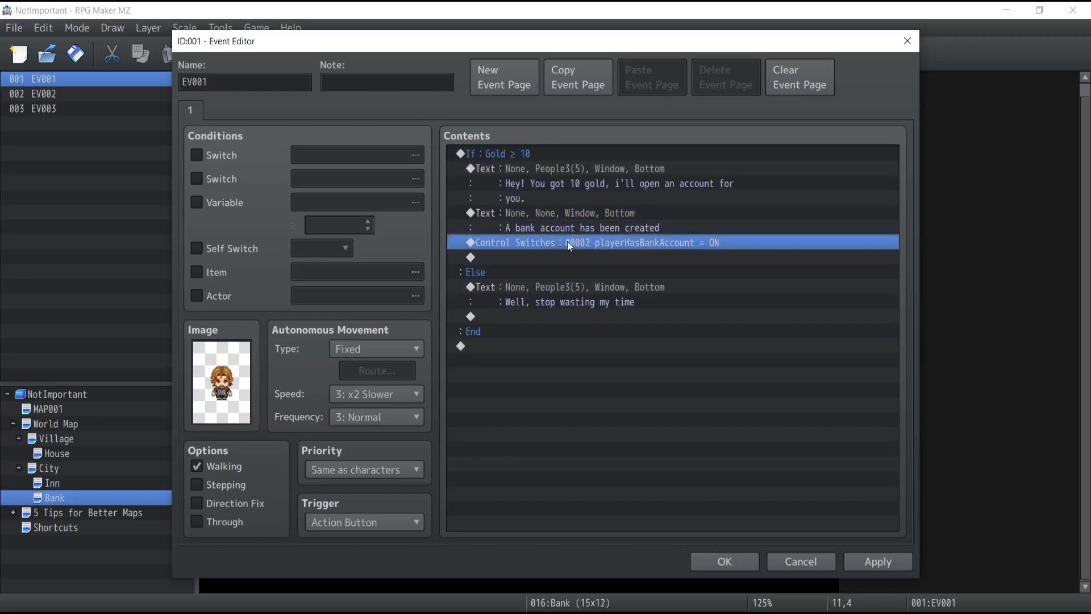
{"action": "left_click", "coordinate": [879, 568]}
{"action": "left_click", "coordinate": [703, 559]}
Open the second banker's event EV002, cancelling an accidental Show Text.
{"action": "left_click", "coordinate": [311, 267]}
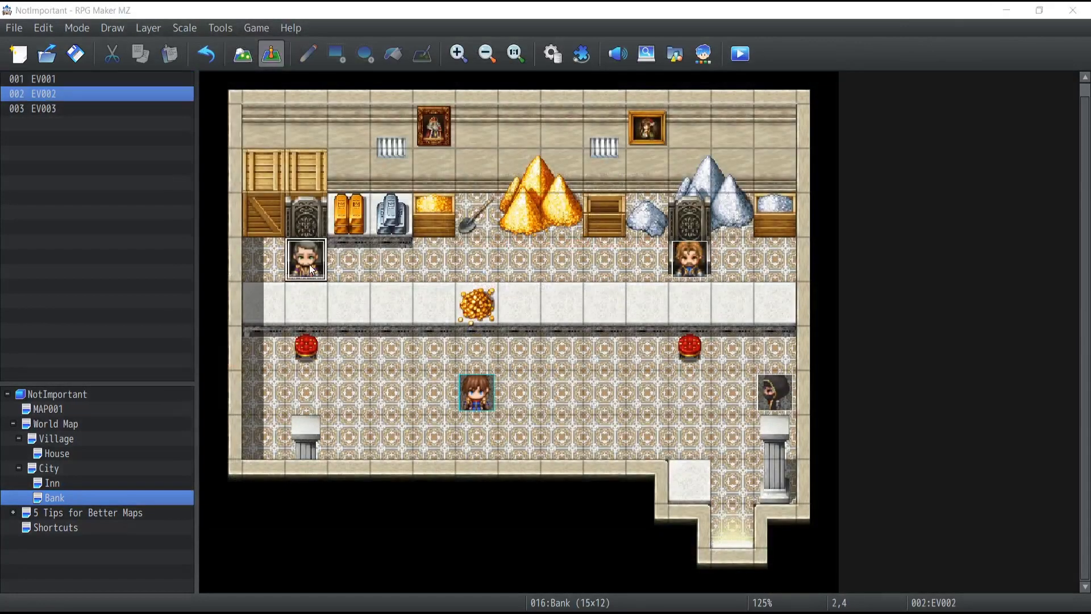
{"action": "double_click", "coordinate": [311, 267]}
{"action": "left_click", "coordinate": [513, 155]}
{"action": "double_click", "coordinate": [512, 155]}
{"action": "left_click", "coordinate": [510, 162]}
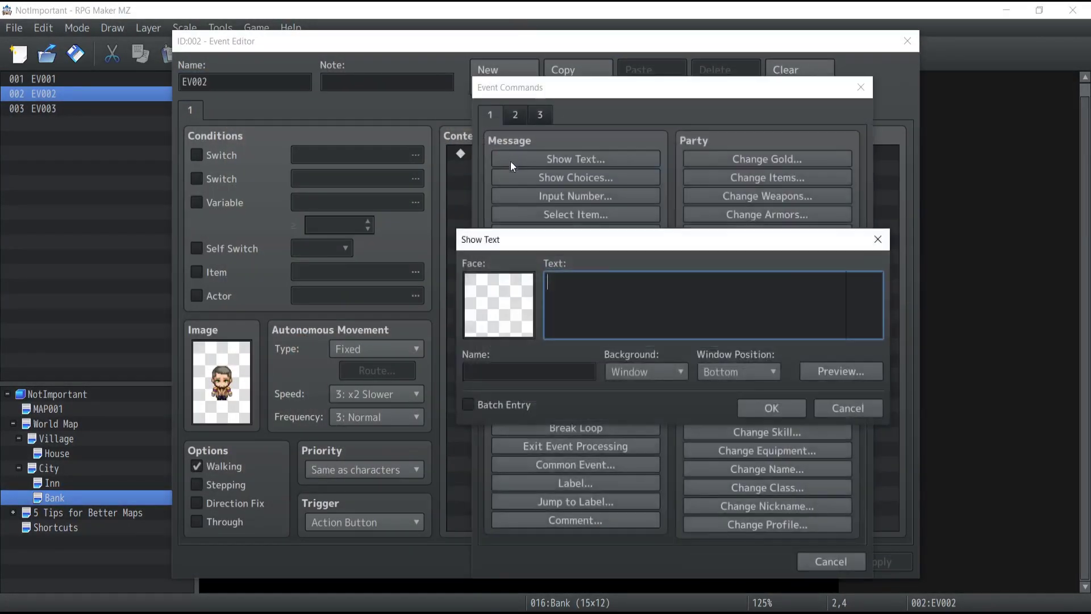
{"action": "left_click", "coordinate": [853, 409]}
Add a Conditional Branch on switch 0002 playerHasBankAccount being ON, with an Else branch.
{"action": "left_click", "coordinate": [585, 389]}
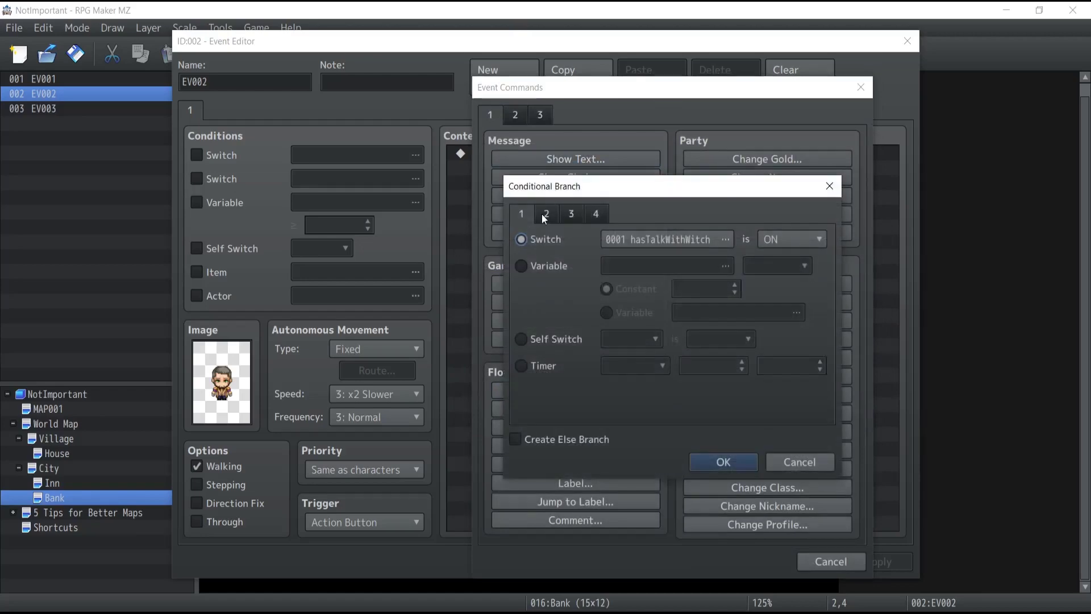
{"action": "left_click", "coordinate": [705, 238]}
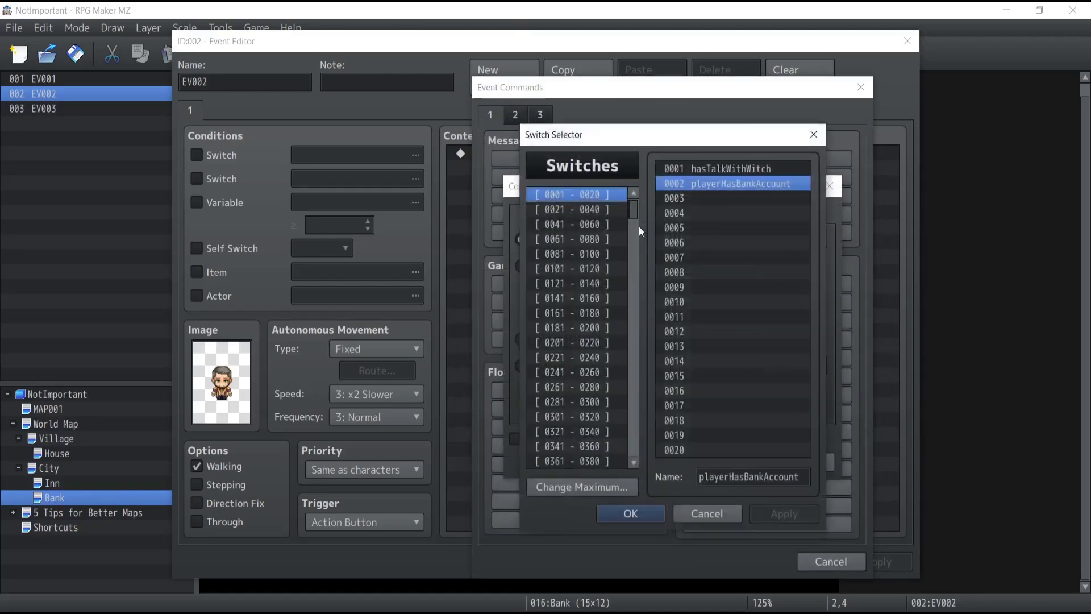
{"action": "left_click", "coordinate": [627, 514]}
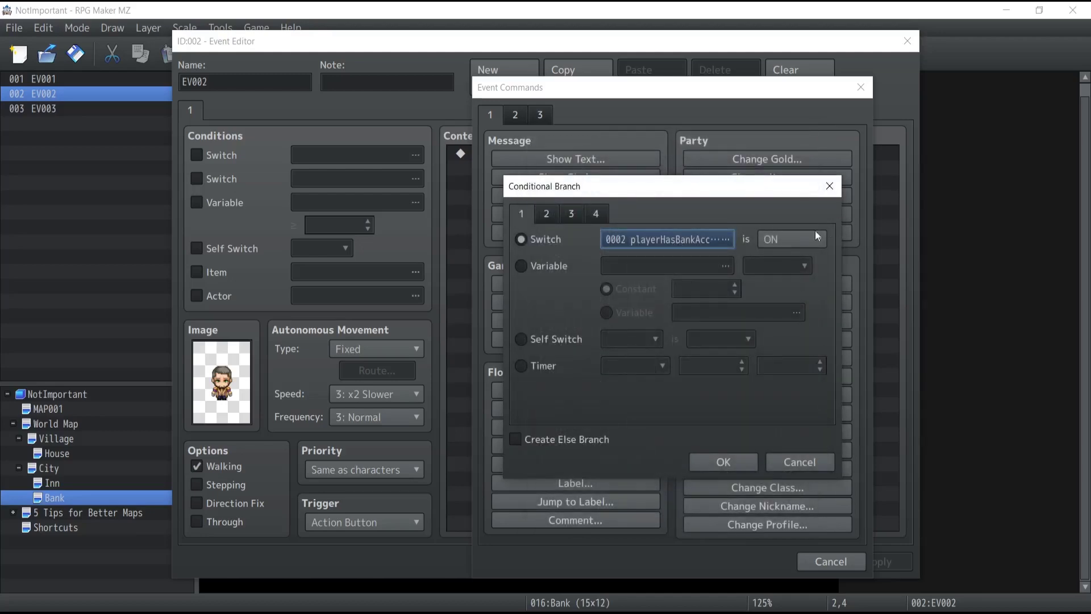
{"action": "left_click", "coordinate": [522, 441]}
{"action": "left_click", "coordinate": [724, 462]}
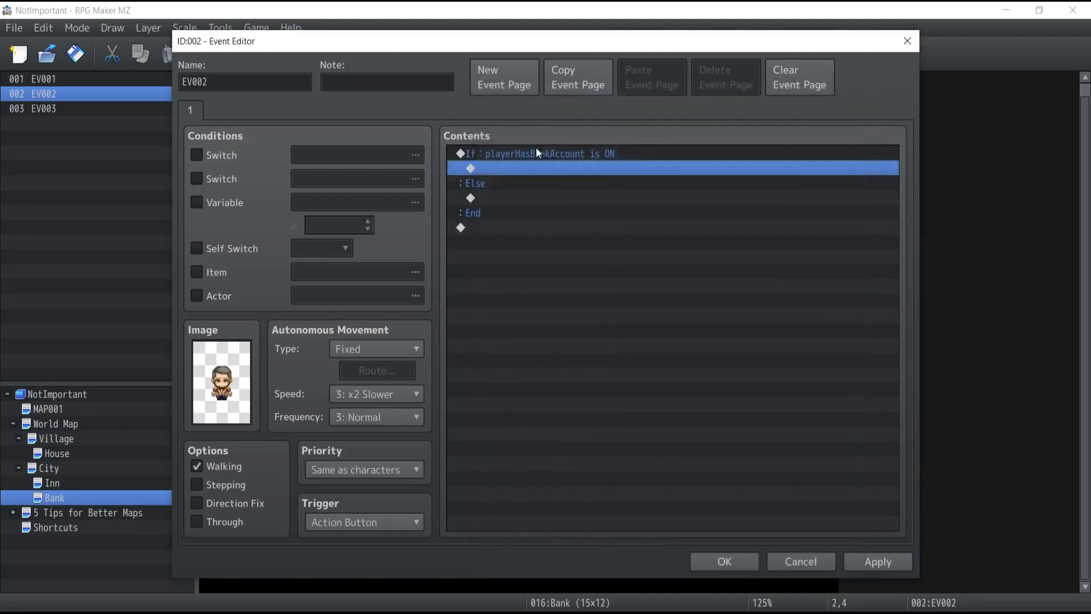
Start a Show Text under Else using the People3 grey-haired bearded man's face.
{"action": "left_click", "coordinate": [506, 155]}
{"action": "left_click", "coordinate": [490, 196]}
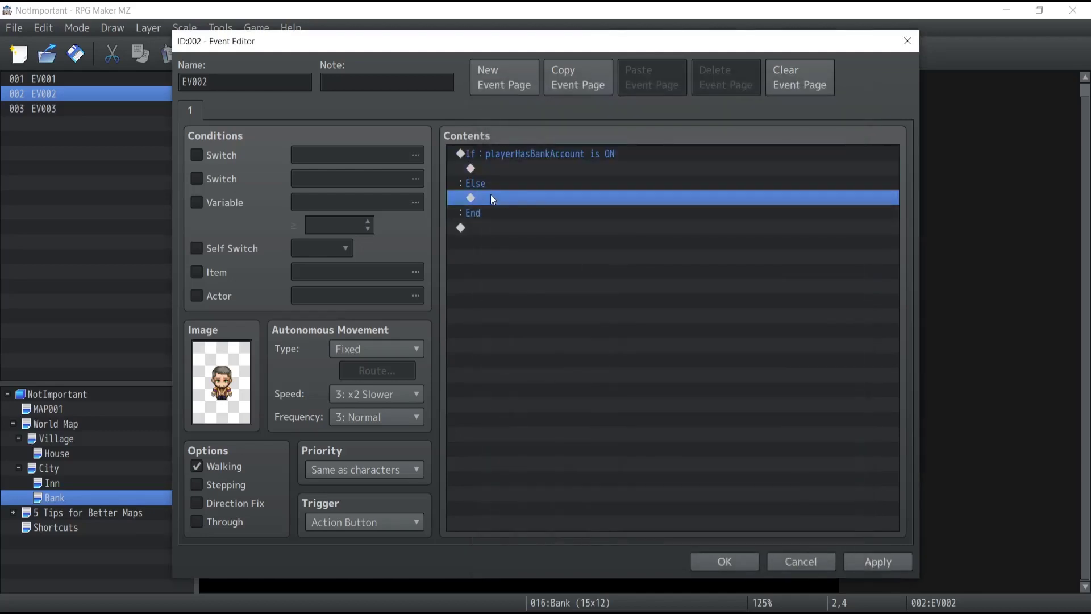
{"action": "double_click", "coordinate": [499, 196]}
{"action": "left_click", "coordinate": [569, 159]}
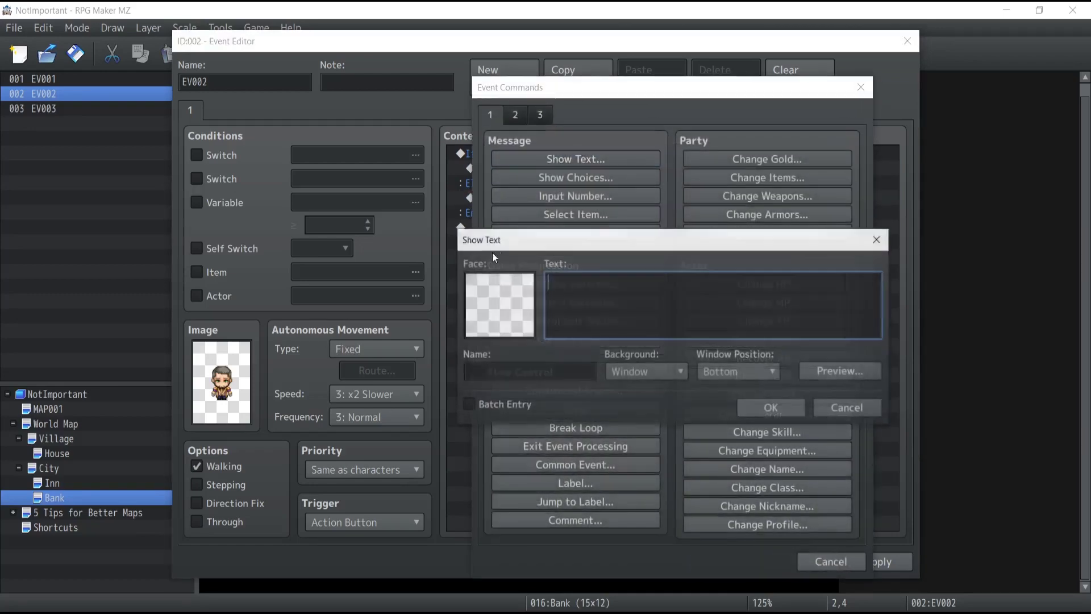
{"action": "double_click", "coordinate": [500, 307]}
{"action": "left_click", "coordinate": [441, 273]}
{"action": "left_click", "coordinate": [444, 286]}
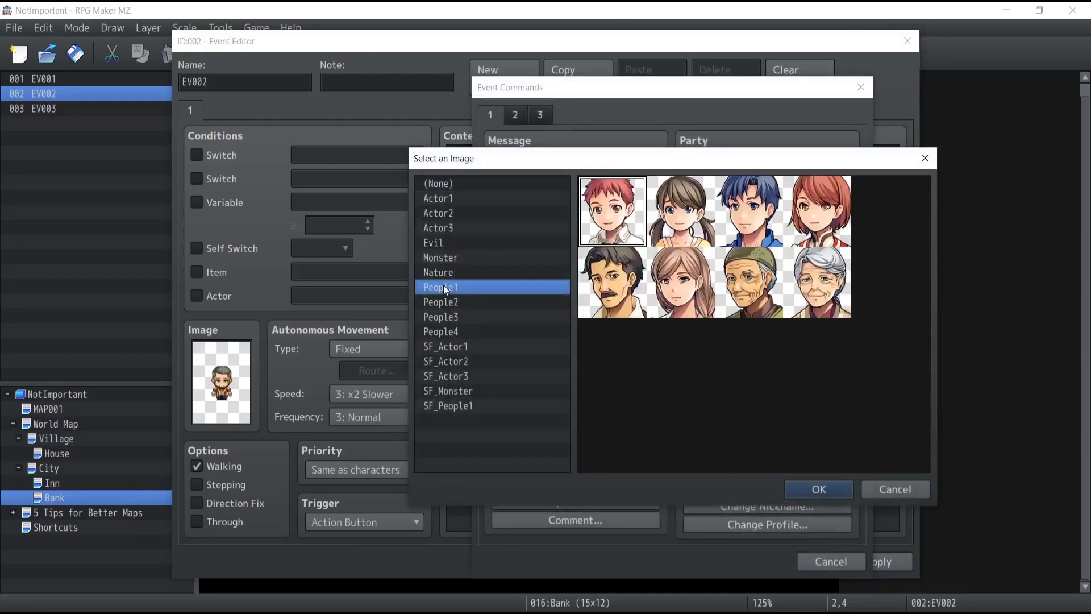
{"action": "left_click", "coordinate": [621, 301]}
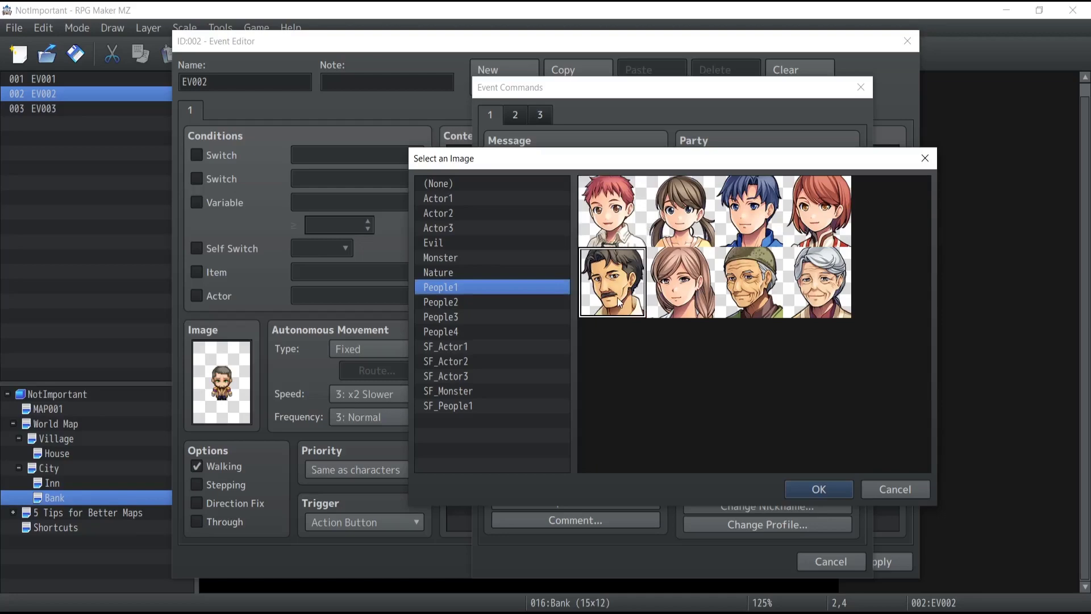
{"action": "left_click", "coordinate": [476, 303]}
{"action": "key", "text": "Down"}
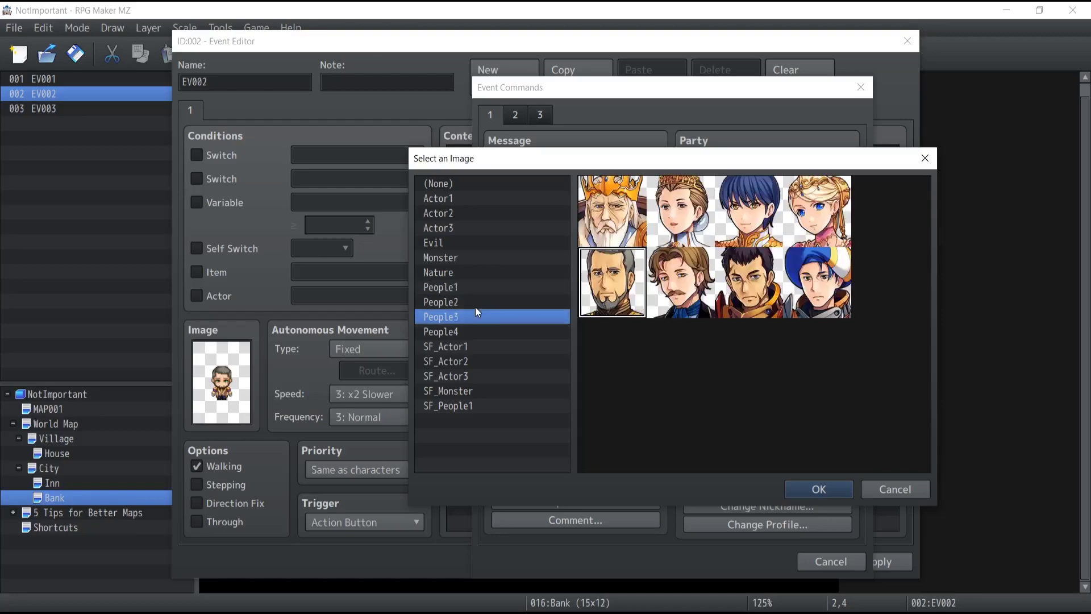
{"action": "double_click", "coordinate": [620, 298]}
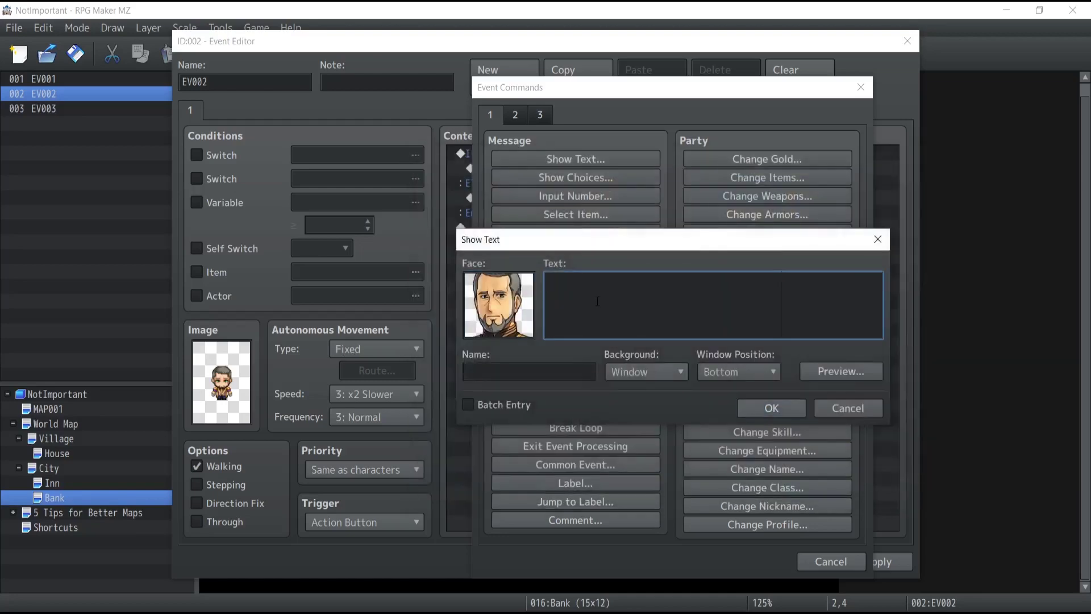
Enter the two-line message 'You need to talk to my collegue to open a bank account.'.
{"action": "type", "text": "Youy"}
{"action": "key", "text": "BackSpace"}
{"action": "type", "text": "need to tal"}
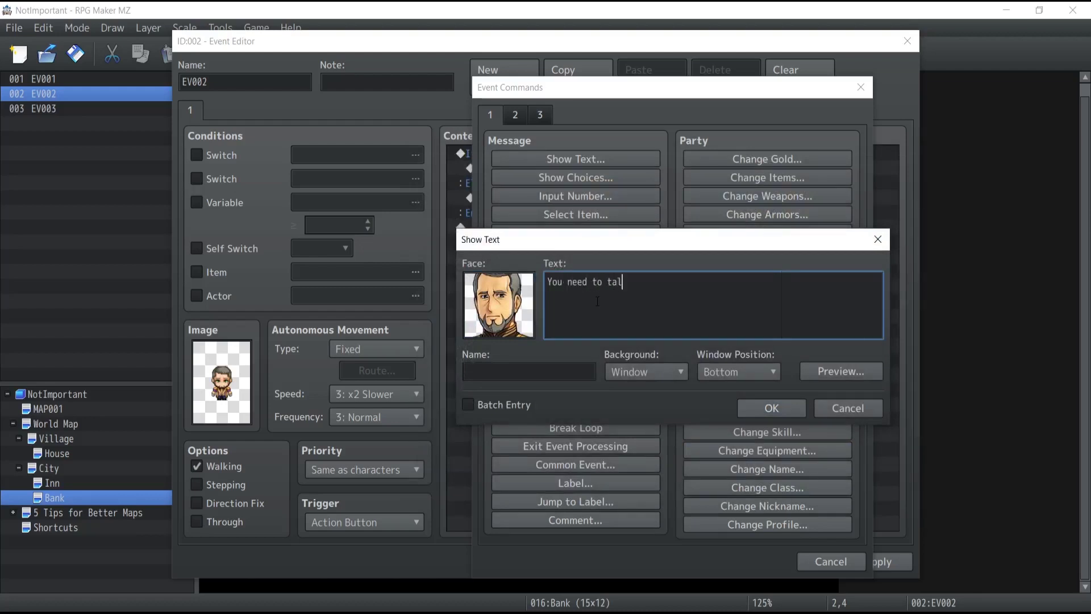
{"action": "type", "text": "k to my collegue to open a"}
{"action": "key", "text": "Return"}
{"action": "type", "text": "bank account."}
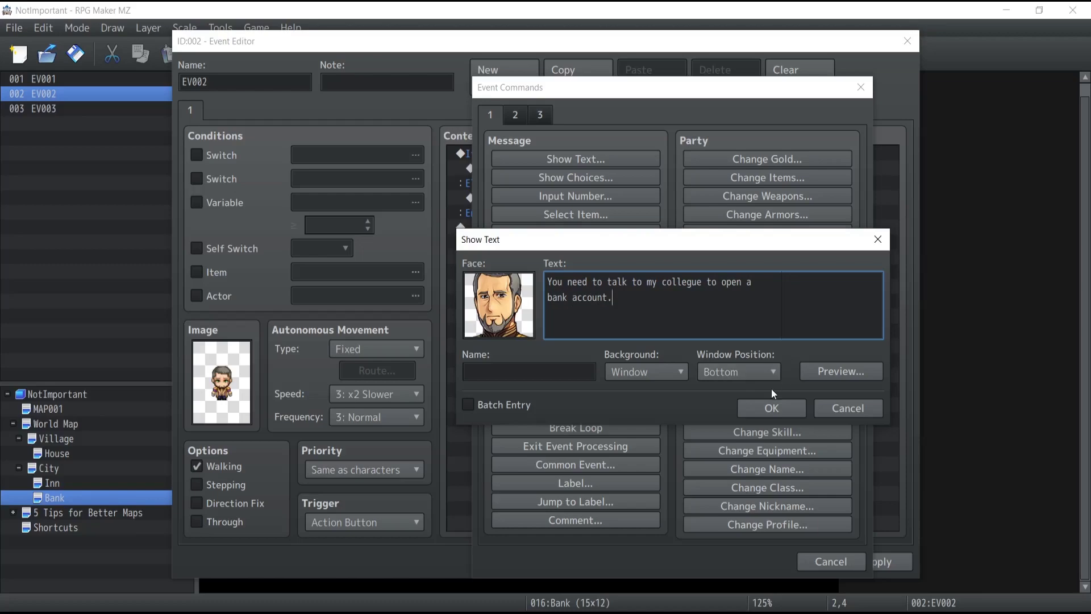
{"action": "left_click", "coordinate": [772, 407]}
{"action": "left_click", "coordinate": [550, 154]}
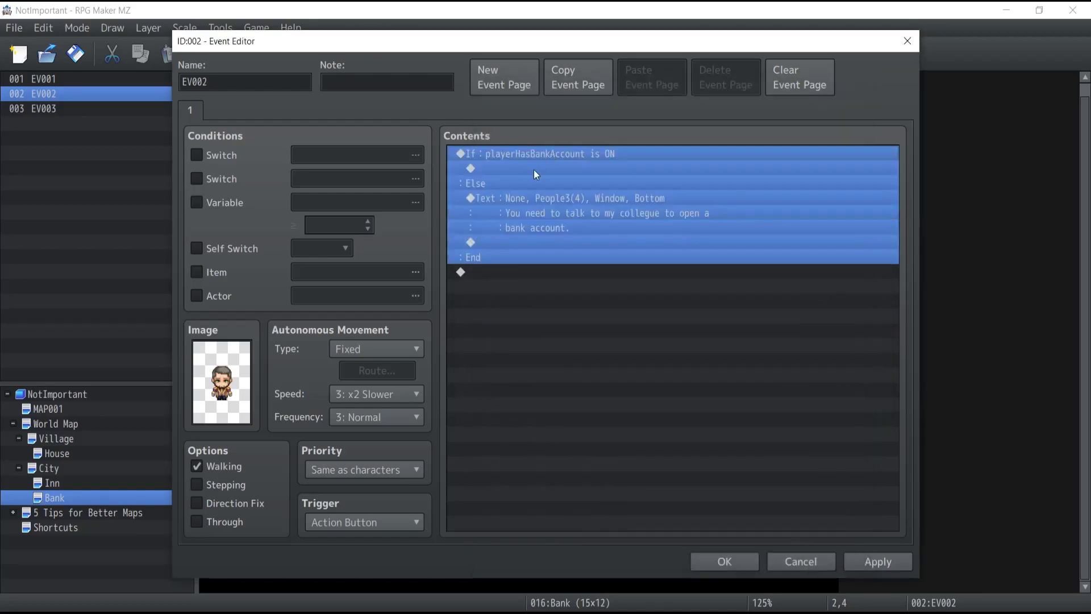
Copy the Else message into the If branch and reword it to "Fantastic! Here's your money".
{"action": "double_click", "coordinate": [531, 192]}
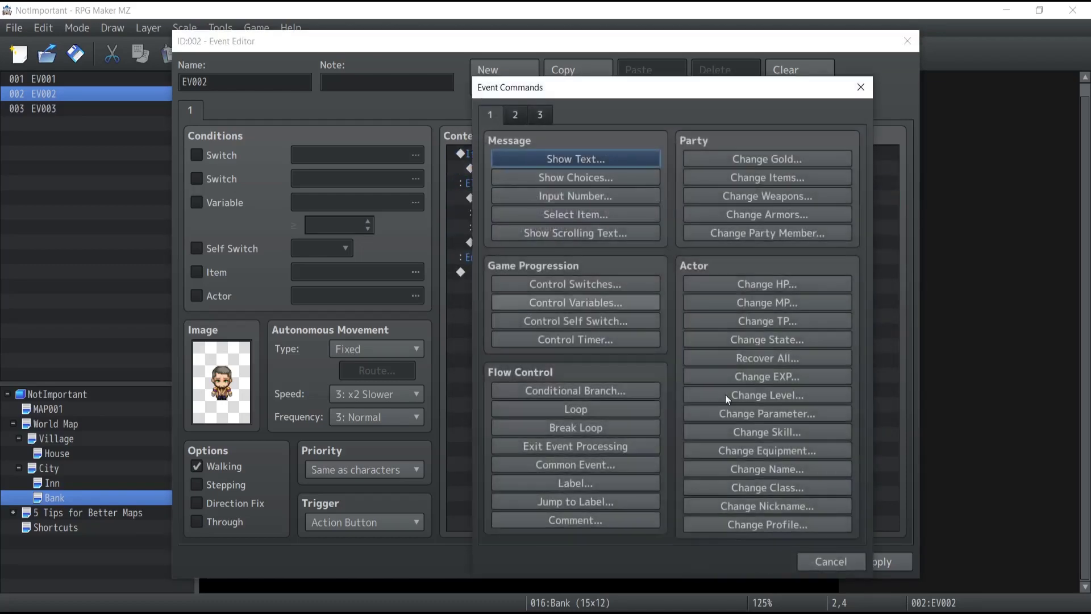
{"action": "left_click", "coordinate": [828, 564]}
{"action": "left_click", "coordinate": [524, 230]}
{"action": "key", "text": "ctrl+c"}
{"action": "left_click", "coordinate": [500, 167]}
{"action": "key", "text": "ctrl+v"}
{"action": "double_click", "coordinate": [513, 168]}
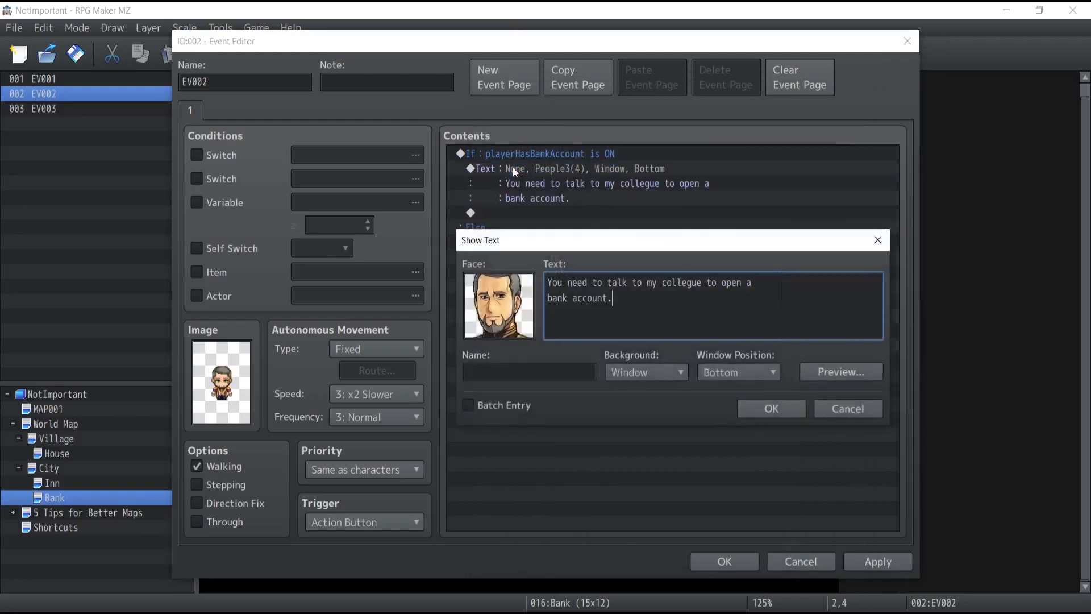
{"action": "key", "text": "shift+Home"}
{"action": "key", "text": "ctrl+a"}
{"action": "type", "text": "Fan"}
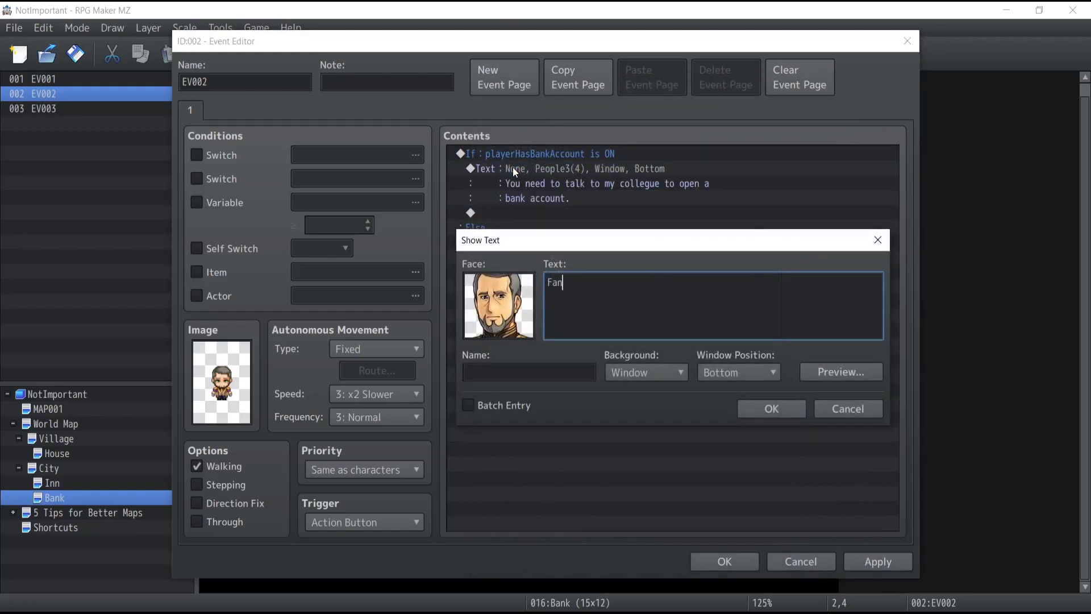
{"action": "type", "text": "tastic! Here,s your money"}
{"action": "left_click", "coordinate": [762, 410]}
Add a Change Gold command giving the party 100 gold below that message.
{"action": "double_click", "coordinate": [537, 200]}
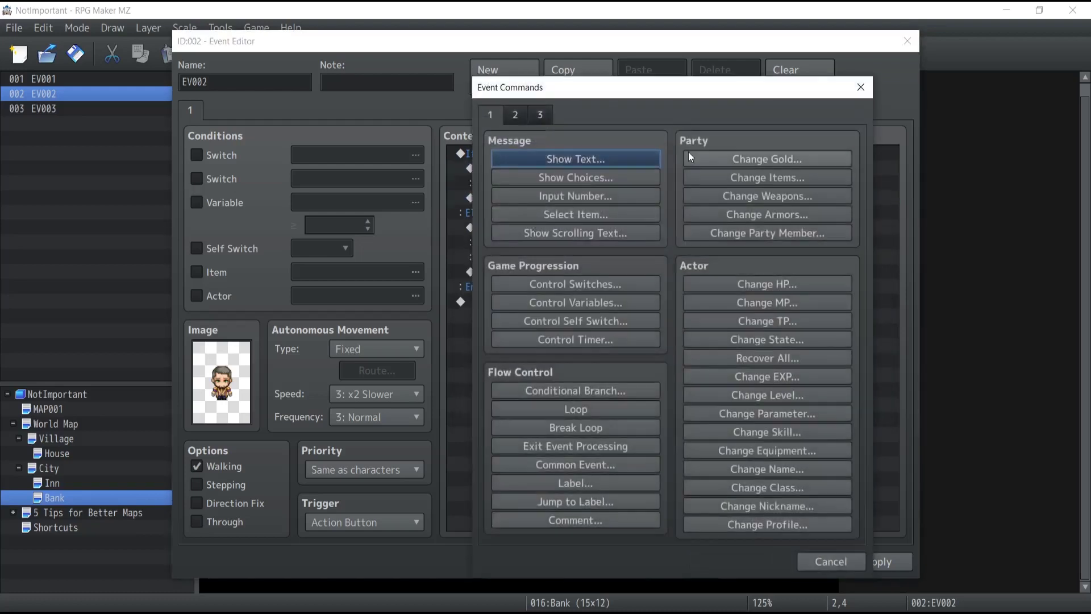
{"action": "left_click", "coordinate": [789, 159]}
{"action": "left_click", "coordinate": [673, 395]}
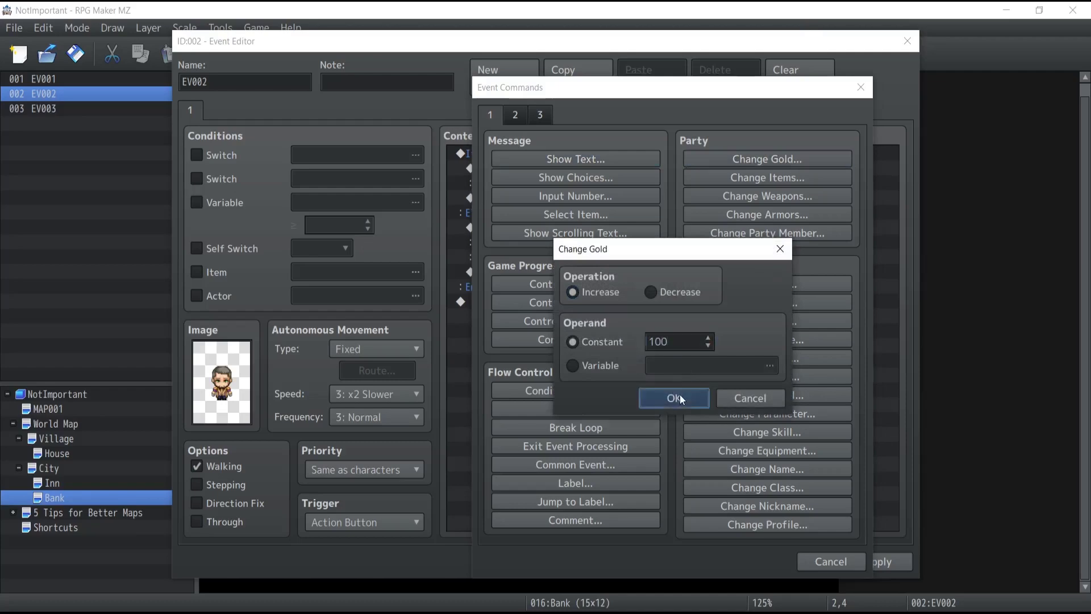
Paste a copy of the message below the gold change and reword it to "Bye!".
{"action": "left_click", "coordinate": [547, 197]}
{"action": "left_click", "coordinate": [531, 183]}
{"action": "left_click", "coordinate": [530, 166]}
{"action": "key", "text": "ctrl+c"}
{"action": "left_click", "coordinate": [524, 210]}
{"action": "key", "text": "ctrl+v"}
{"action": "key", "text": "Return"}
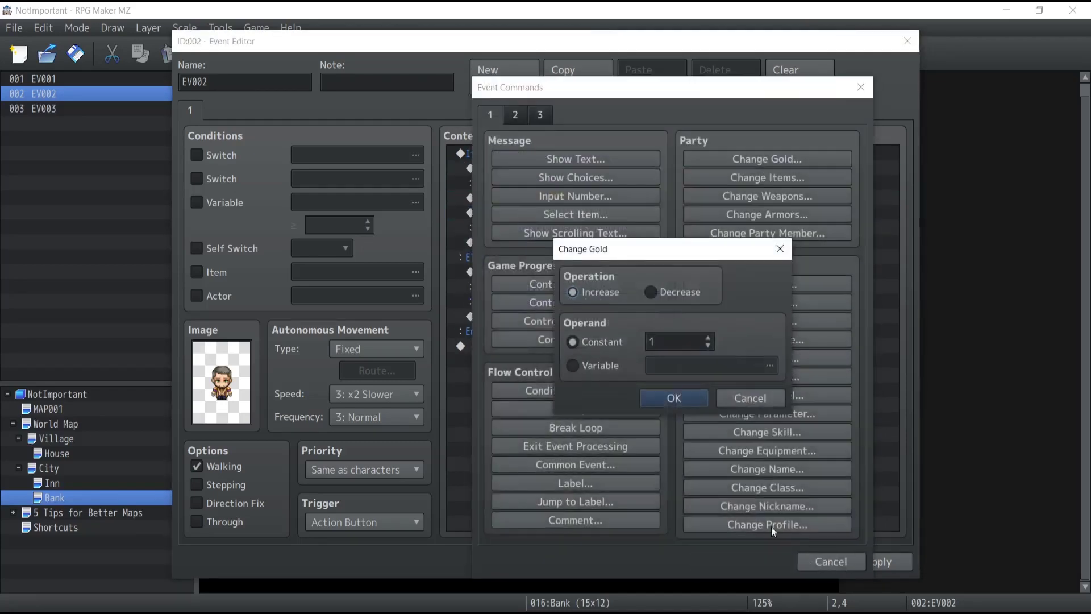
{"action": "left_click", "coordinate": [774, 398]}
{"action": "left_click", "coordinate": [835, 562]}
{"action": "double_click", "coordinate": [569, 213]}
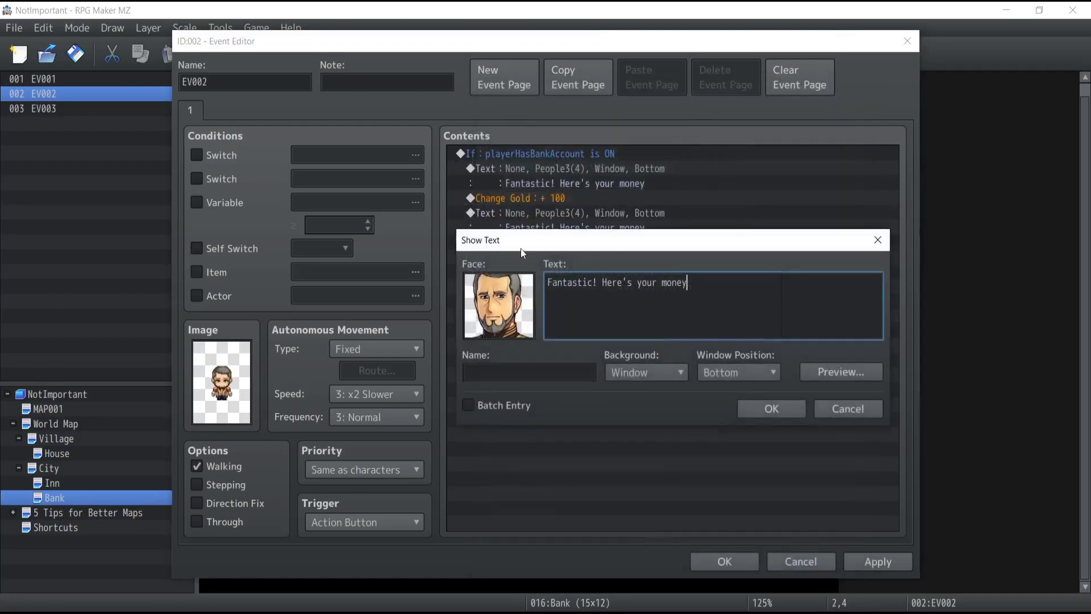
{"action": "key", "text": "ctrl+a"}
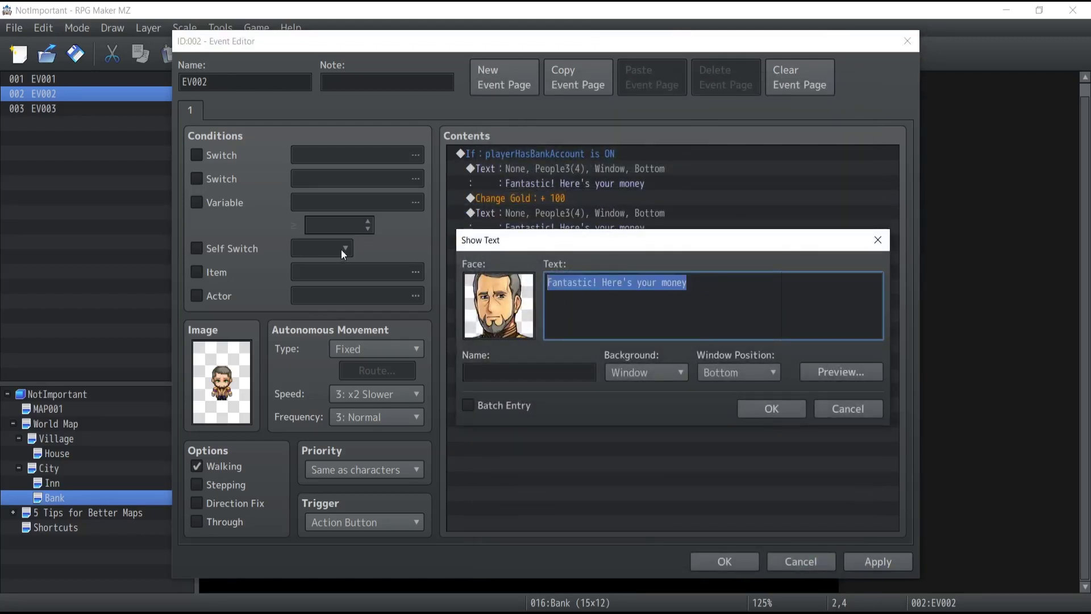
{"action": "type", "text": "Bye!"}
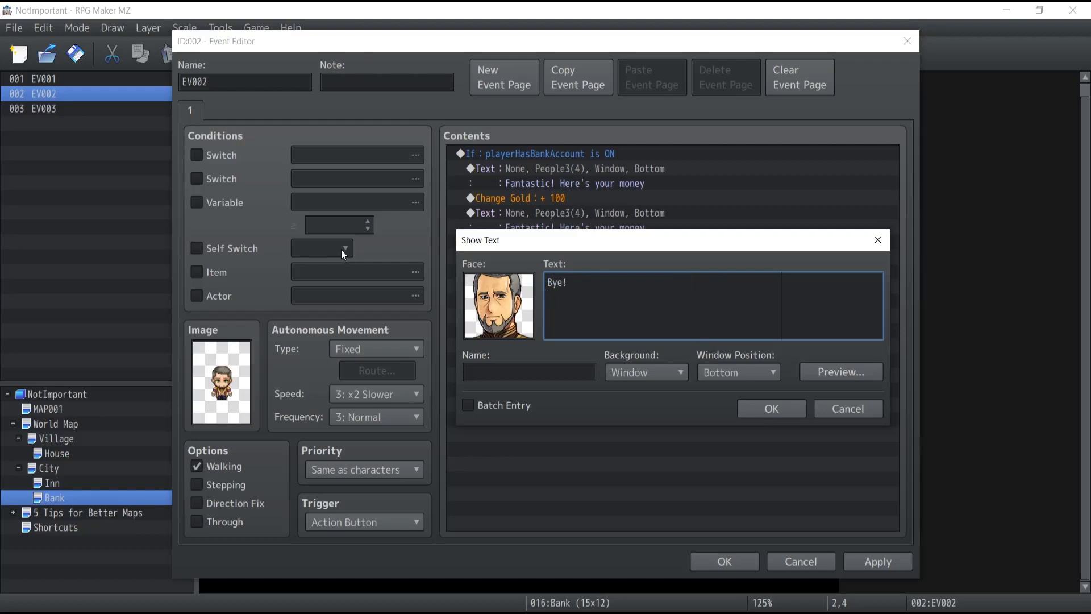
{"action": "left_click", "coordinate": [779, 409]}
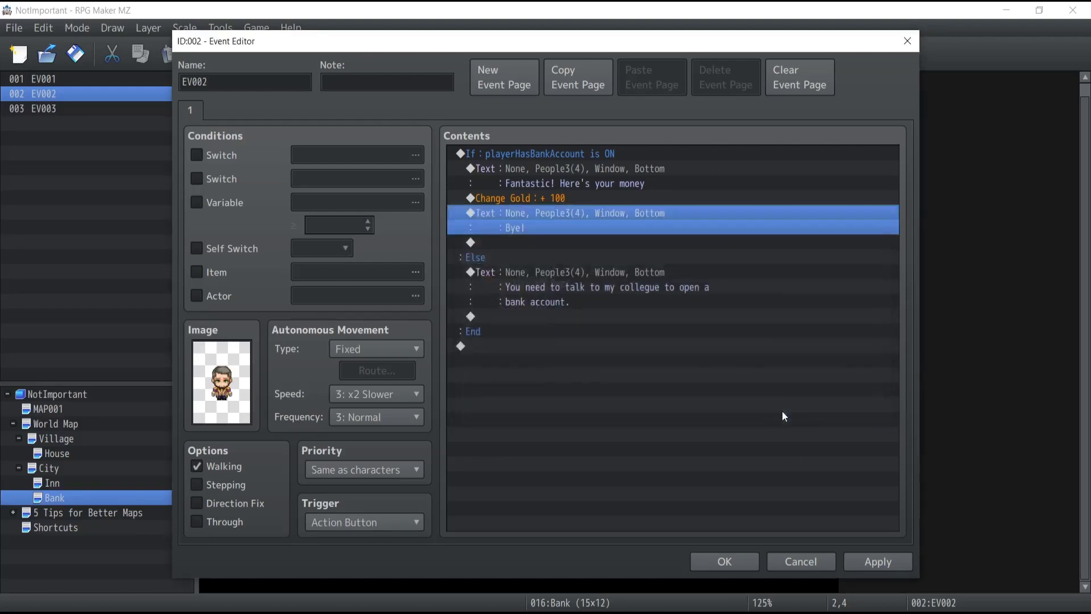
Apply the edits, review the branch lines, close the event editor and save the project.
{"action": "left_click", "coordinate": [878, 563]}
{"action": "left_click", "coordinate": [524, 153]}
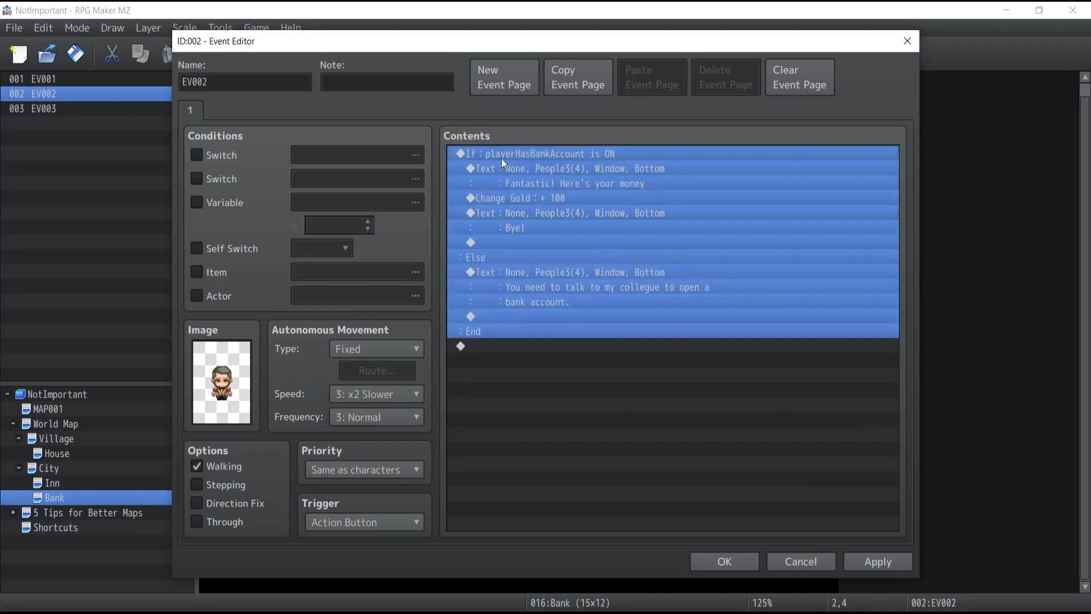
{"action": "left_click", "coordinate": [527, 170]}
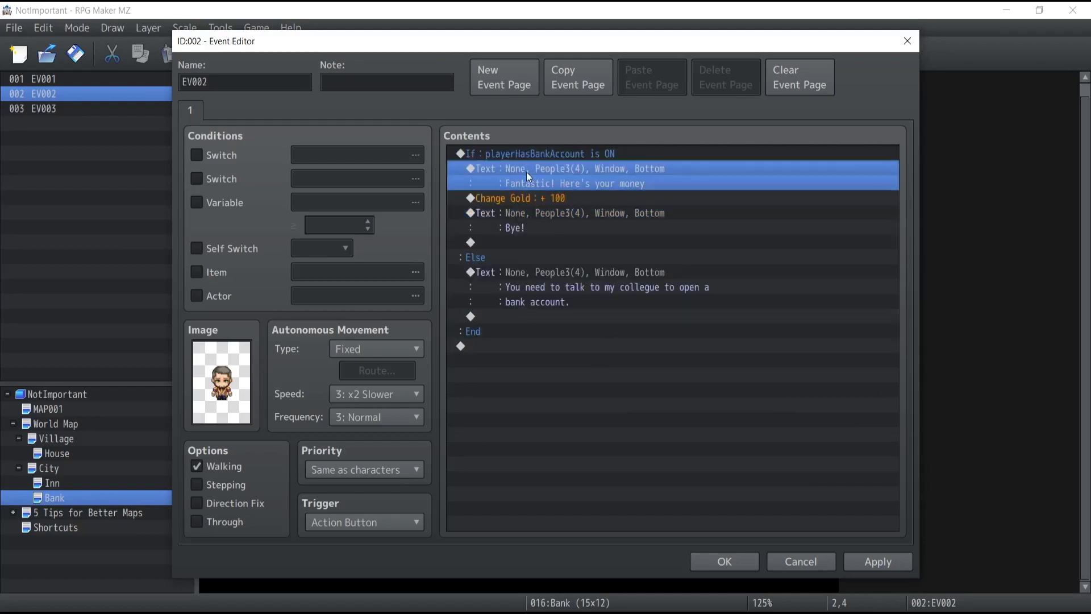
{"action": "left_click", "coordinate": [513, 226]}
{"action": "left_click", "coordinate": [524, 273]}
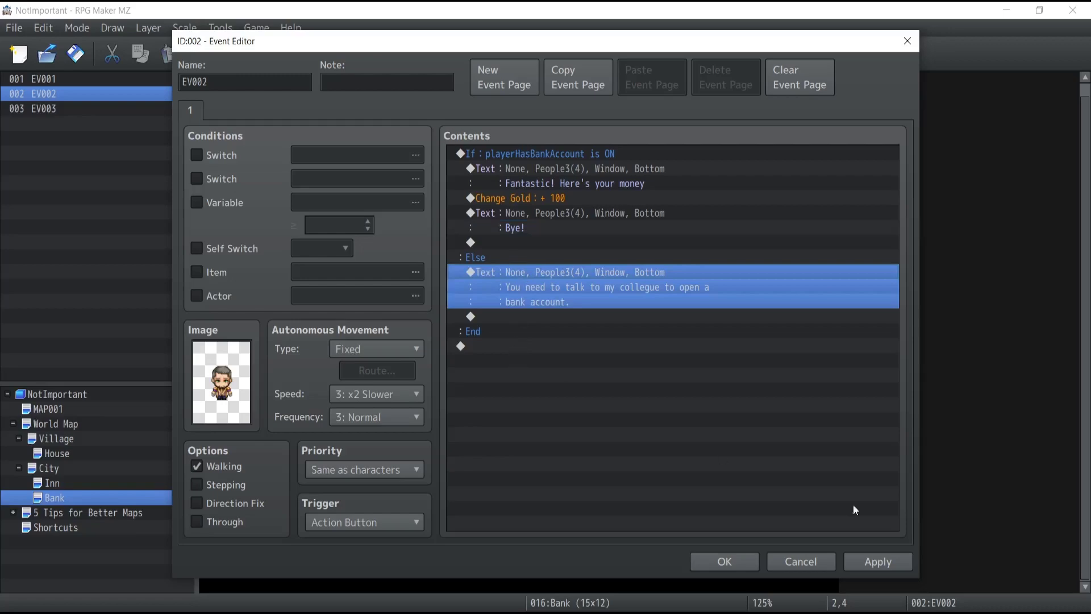
{"action": "left_click", "coordinate": [725, 561]}
{"action": "left_click", "coordinate": [77, 61]}
Playtest a new game and talk to both bankers before having an account.
{"action": "left_click", "coordinate": [740, 54]}
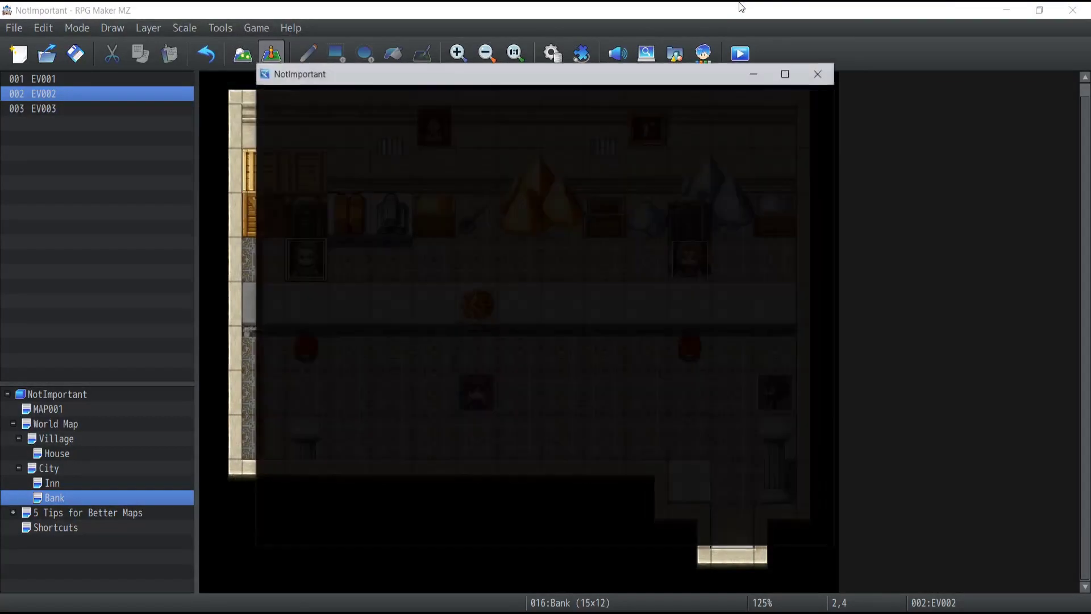
{"action": "key", "text": "Return"}
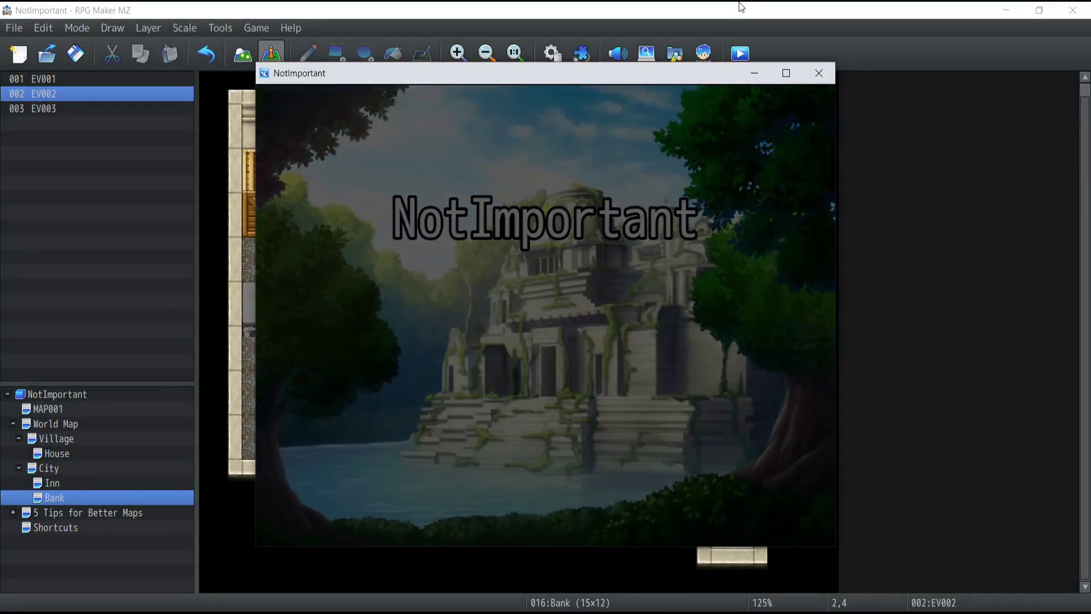
{"action": "key", "text": "Left"}
{"action": "key", "text": "Left"}
{"action": "key", "text": "Left"}
{"action": "key", "text": "Left"}
{"action": "key", "text": "Up"}
{"action": "key", "text": "Return"}
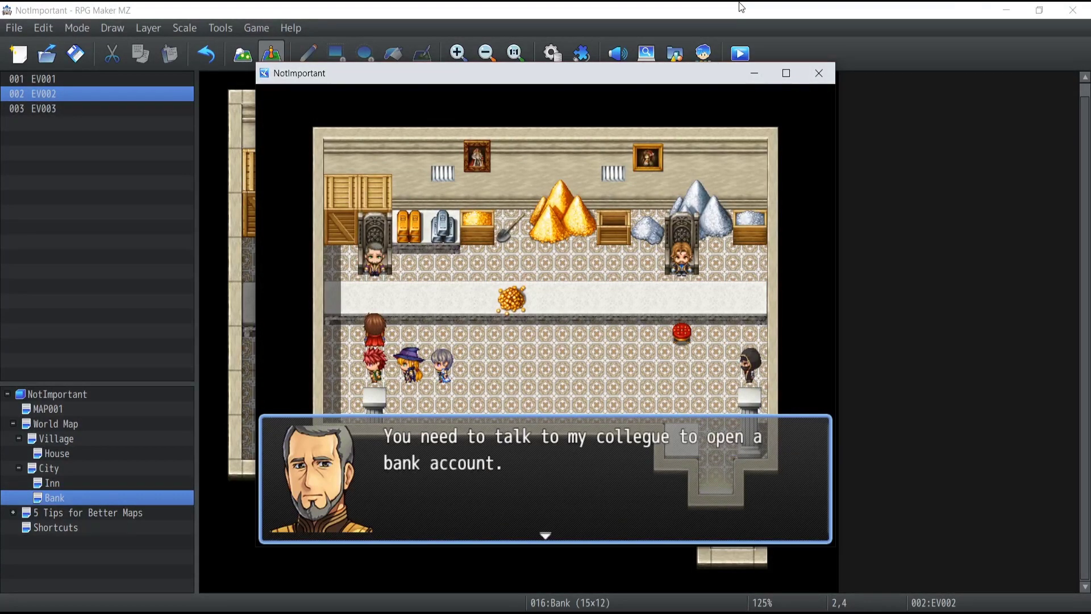
{"action": "key", "text": "Return"}
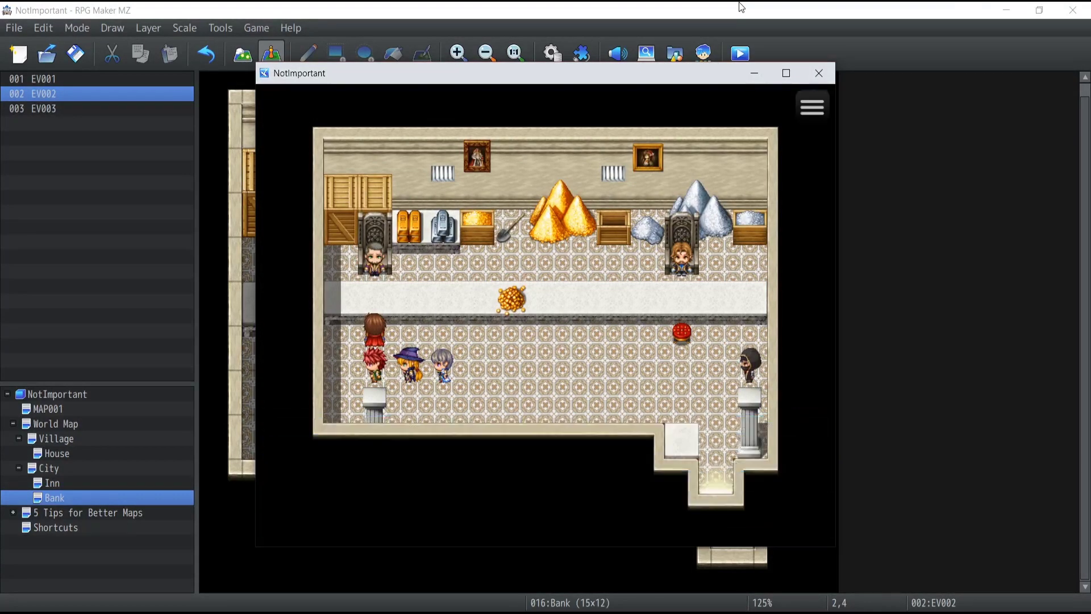
{"action": "key", "text": "Right"}
{"action": "key", "text": "Right"}
{"action": "key", "text": "Right"}
{"action": "key", "text": "Right"}
{"action": "key", "text": "Right"}
{"action": "key", "text": "Right"}
{"action": "key", "text": "Right"}
{"action": "key", "text": "Right"}
{"action": "key", "text": "Right"}
{"action": "key", "text": "Up"}
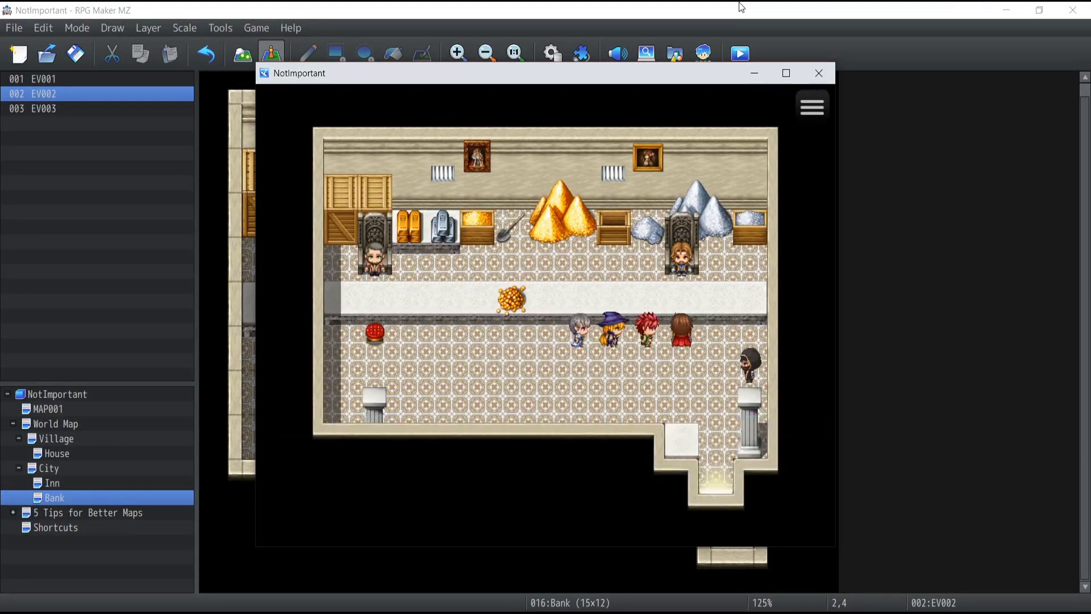
{"action": "key", "text": "Return"}
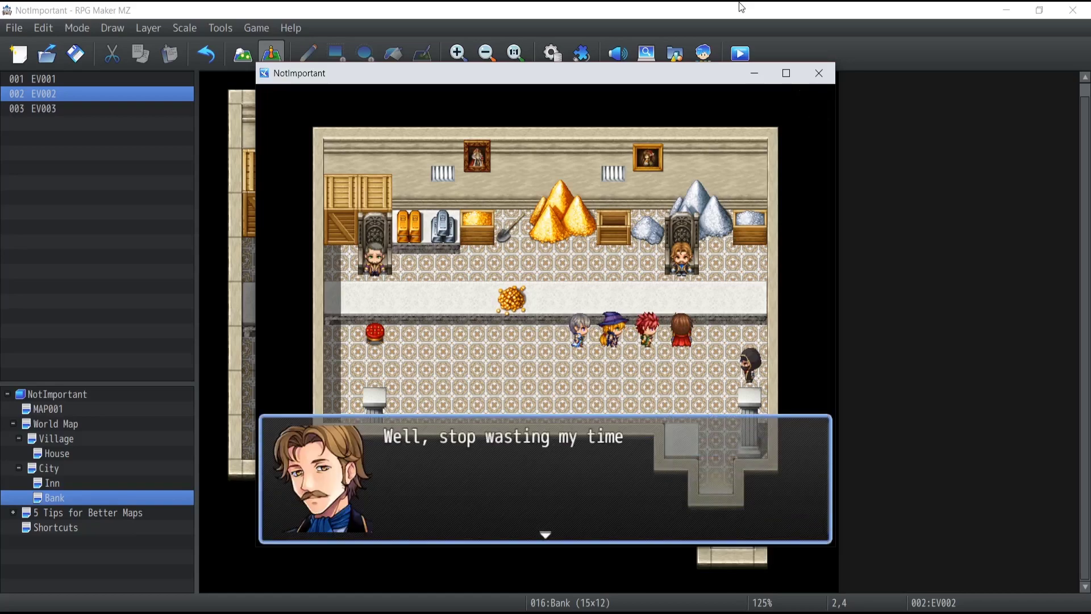
{"action": "key", "text": "Return"}
Collect 10 gold from the hooded figure.
{"action": "key", "text": "Right"}
{"action": "key", "text": "Right"}
{"action": "key", "text": "Down"}
{"action": "key", "text": "Right"}
{"action": "key", "text": "Return"}
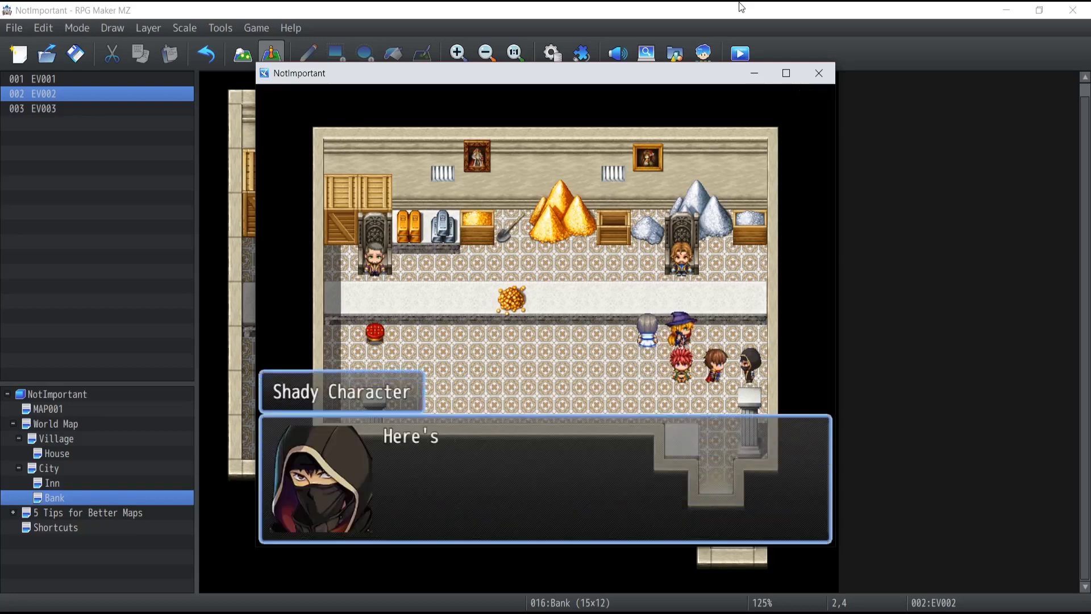
{"action": "key", "text": "Return"}
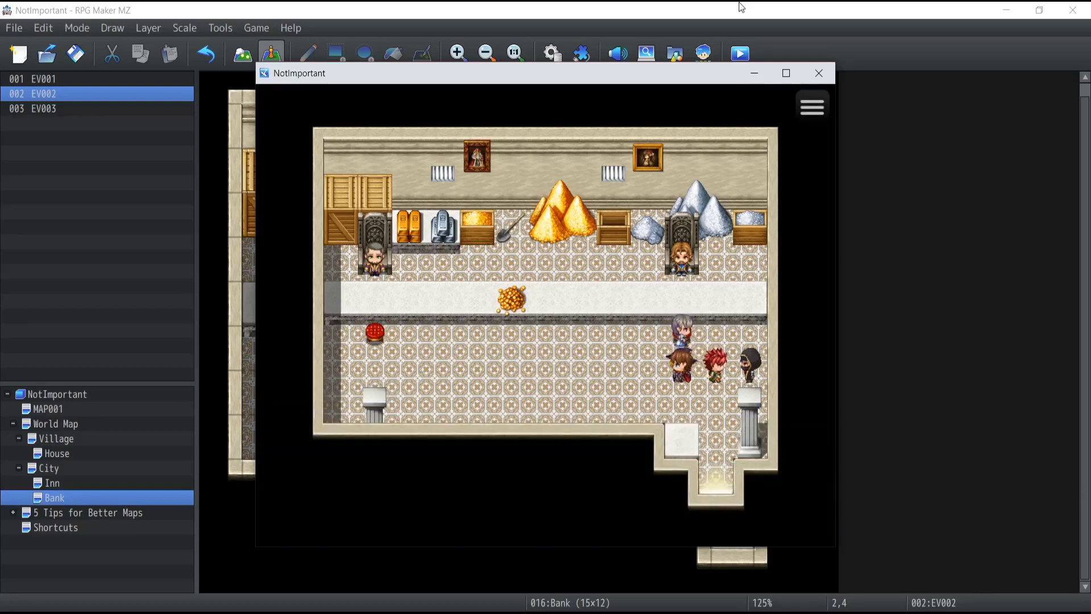
Revisit the left banker, then open a bank account with the right banker.
{"action": "key", "text": "Left"}
{"action": "key", "text": "Left"}
{"action": "key", "text": "Left"}
{"action": "key", "text": "Left"}
{"action": "key", "text": "Left"}
{"action": "key", "text": "Left"}
{"action": "key", "text": "Left"}
{"action": "key", "text": "Left"}
{"action": "key", "text": "Left"}
{"action": "key", "text": "Left"}
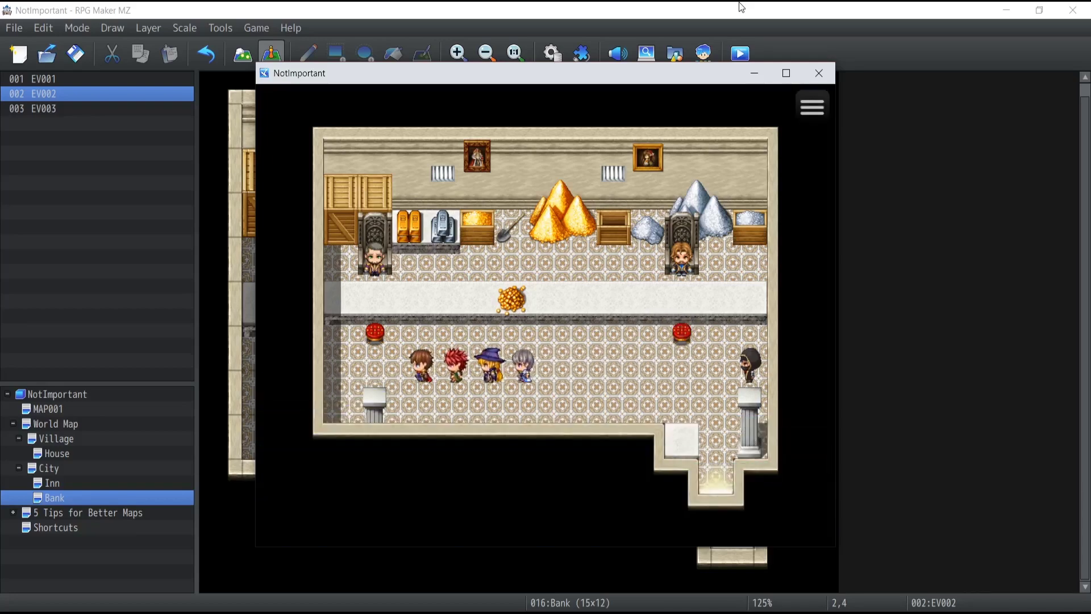
{"action": "key", "text": "Up"}
{"action": "key", "text": "Return"}
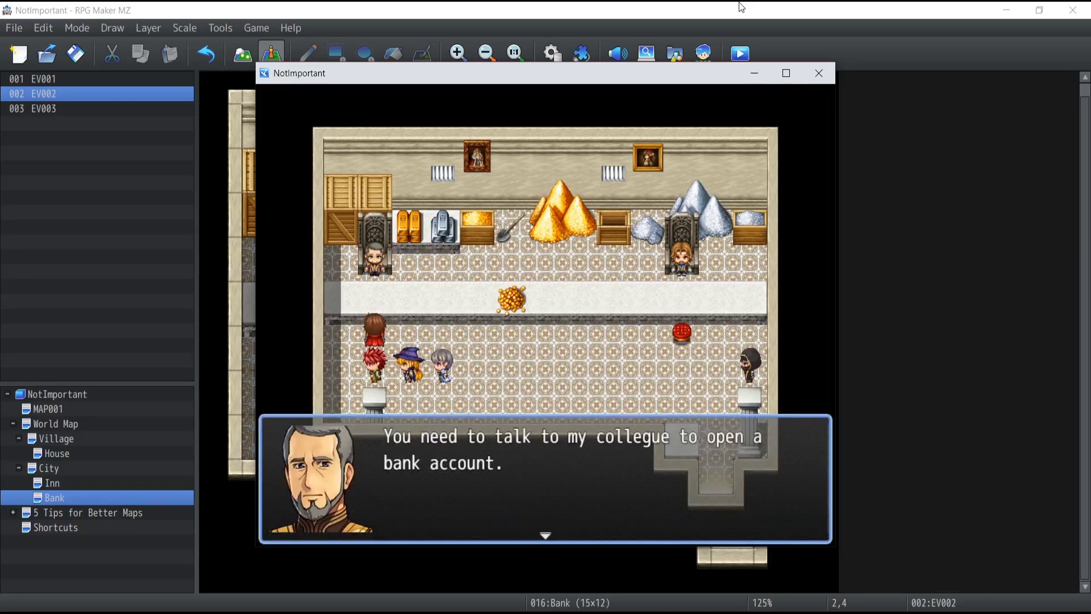
{"action": "key", "text": "Return"}
{"action": "key", "text": "Right"}
{"action": "key", "text": "Right"}
{"action": "key", "text": "Right"}
{"action": "key", "text": "Right"}
{"action": "key", "text": "Right"}
{"action": "key", "text": "Right"}
{"action": "key", "text": "Right"}
{"action": "key", "text": "Right"}
{"action": "key", "text": "Right"}
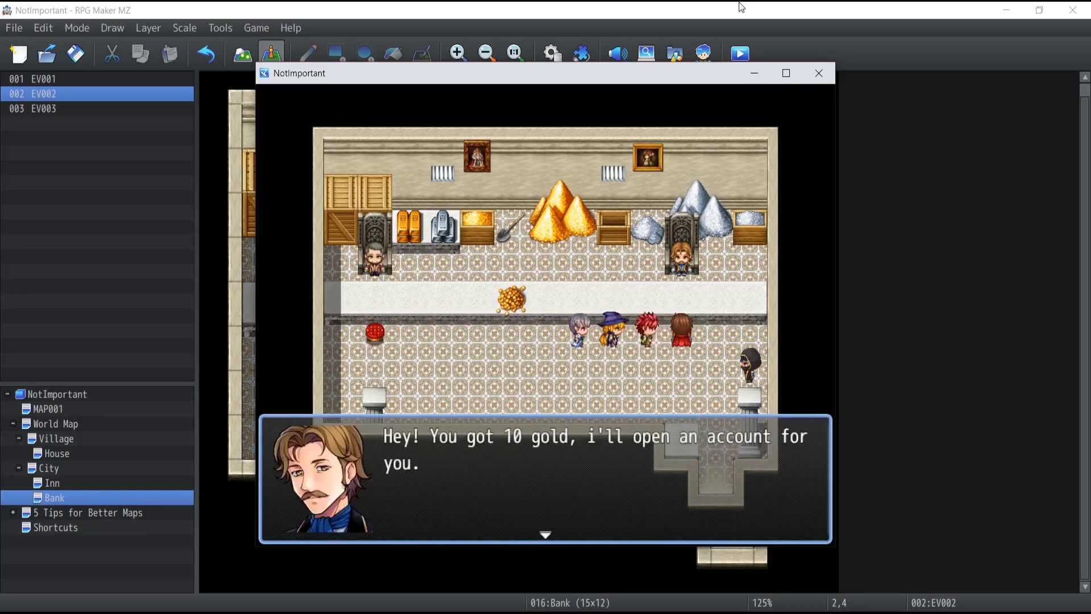
{"action": "key", "text": "Return"}
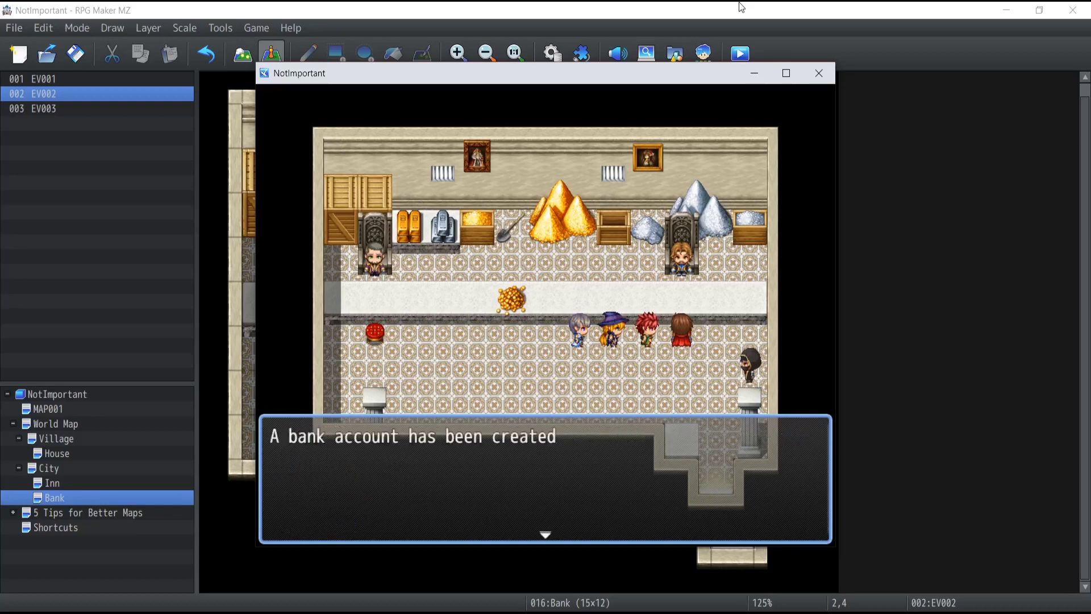
{"action": "key", "text": "Return"}
Collect the left banker's payout, confirm 110 G in the menu, and close the playtest.
{"action": "key", "text": "Left"}
{"action": "key", "text": "Left"}
{"action": "key", "text": "Left"}
{"action": "key", "text": "Left"}
{"action": "key", "text": "Left"}
{"action": "key", "text": "Left"}
{"action": "key", "text": "Left"}
{"action": "key", "text": "Left"}
{"action": "key", "text": "Left"}
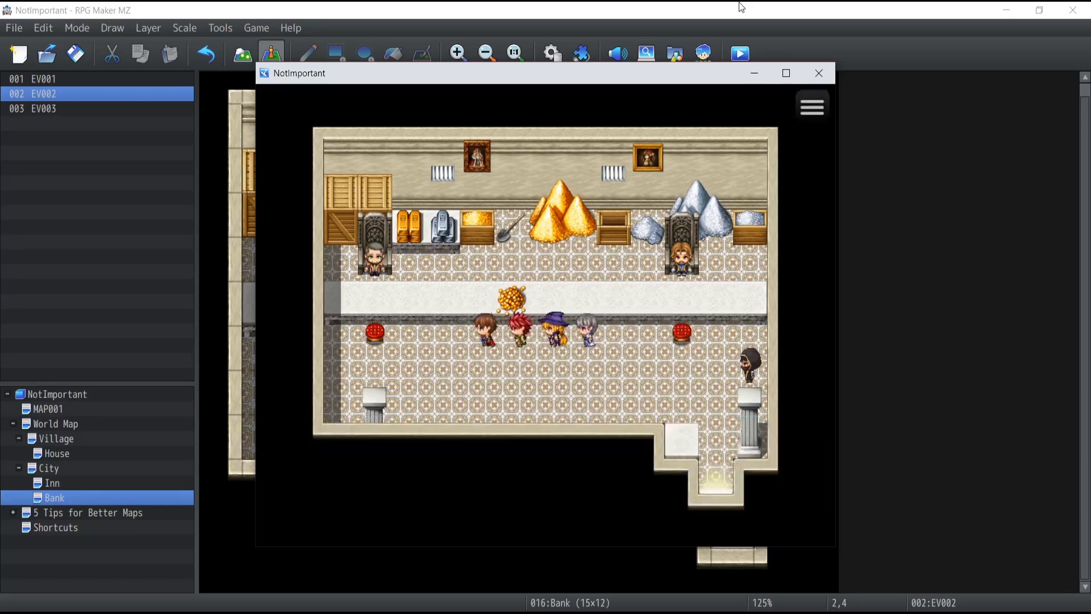
{"action": "key", "text": "Up"}
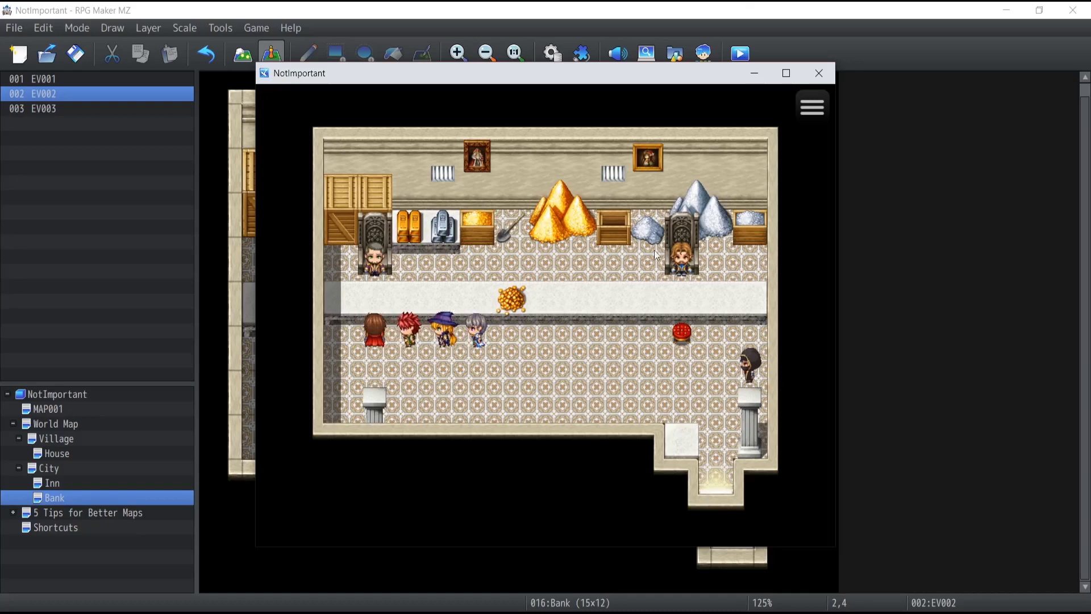
{"action": "key", "text": "Return"}
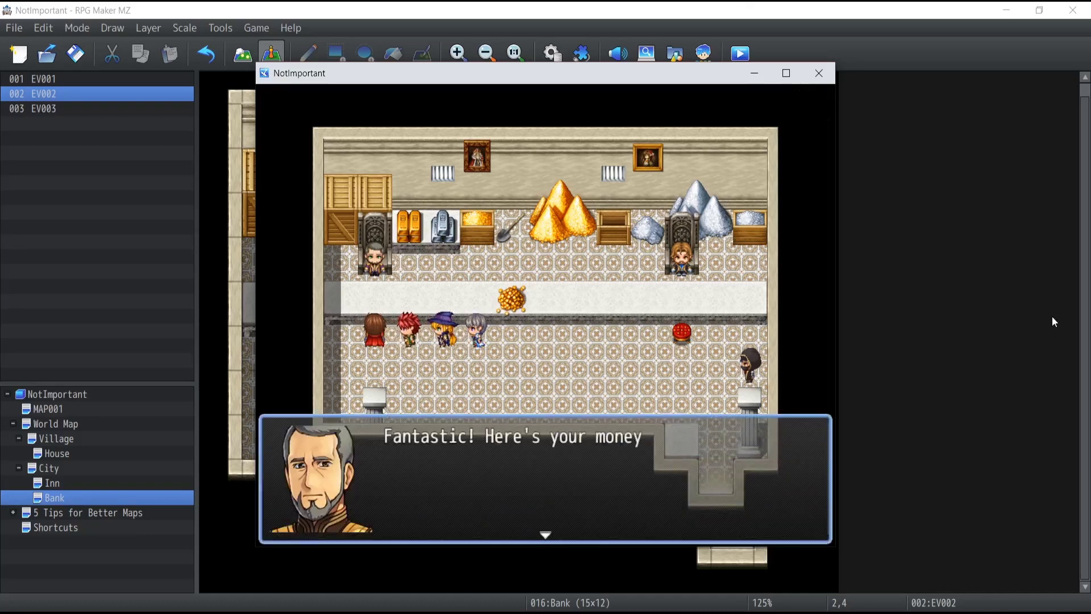
{"action": "key", "text": "Return"}
{"action": "key", "text": "Return"}
{"action": "key", "text": "Escape"}
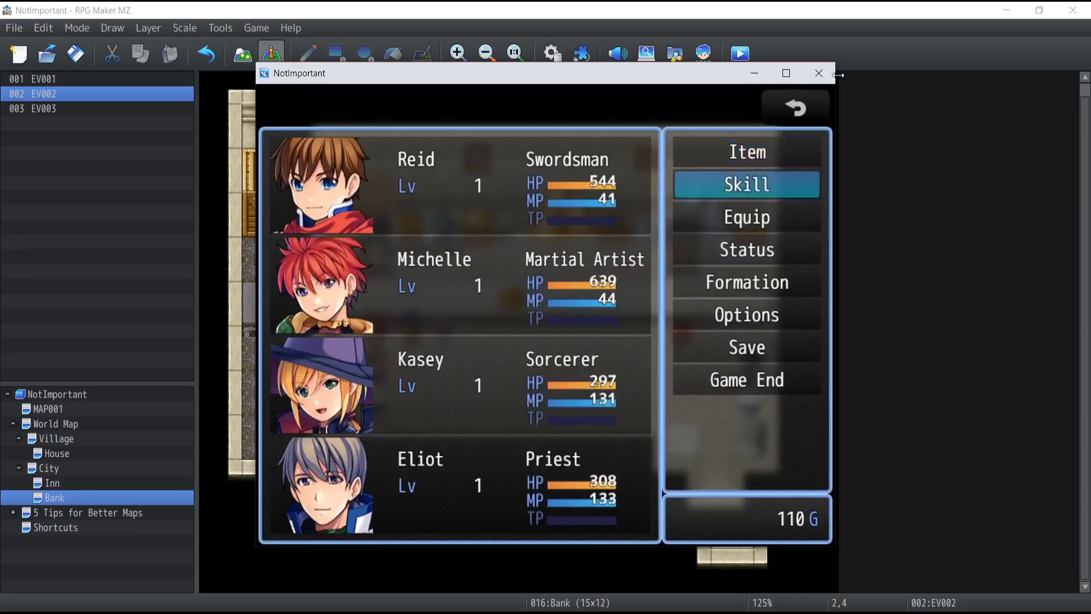
{"action": "left_click", "coordinate": [819, 73]}
Inspect EV002's playerHasBankAccount branch, cancelling a new Conditional Branch without adding anything.
{"action": "double_click", "coordinate": [295, 266]}
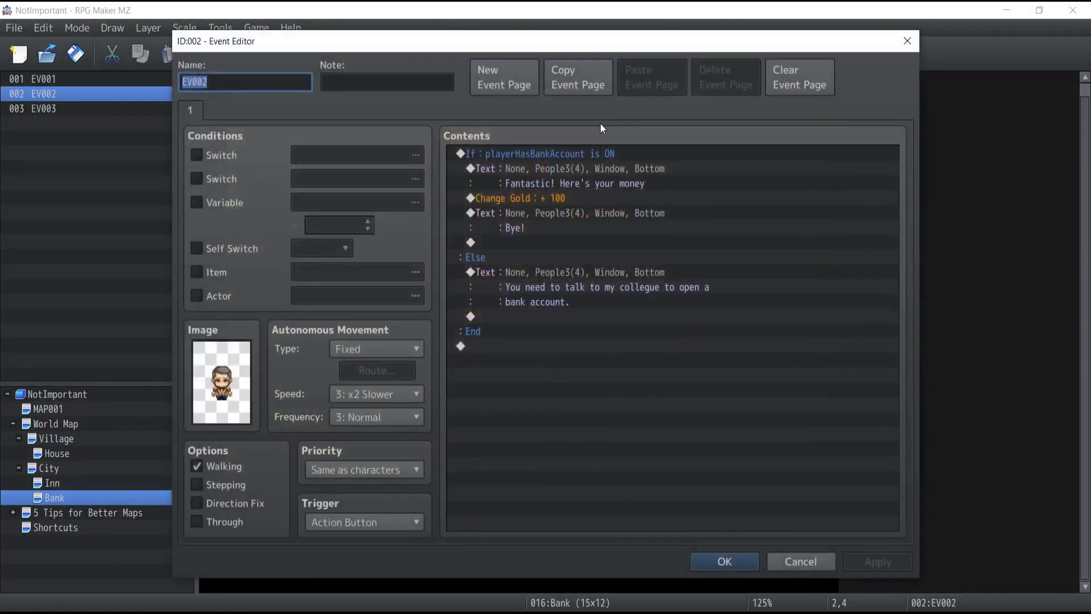
{"action": "left_click", "coordinate": [550, 152]}
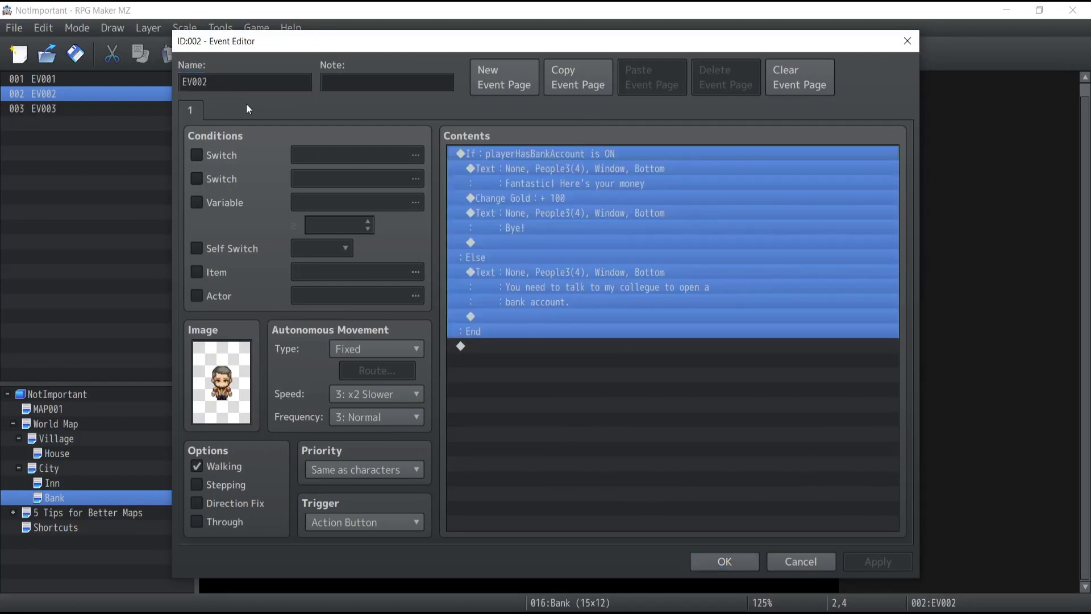
{"action": "left_click", "coordinate": [486, 350]}
{"action": "left_click", "coordinate": [498, 150]}
{"action": "left_click", "coordinate": [506, 347]}
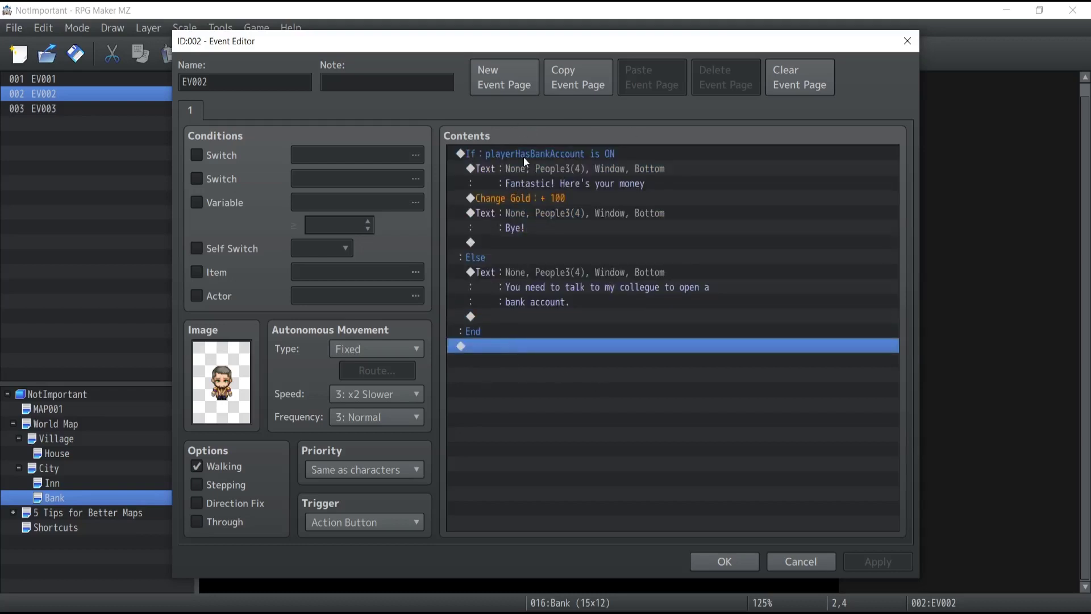
{"action": "double_click", "coordinate": [493, 345]}
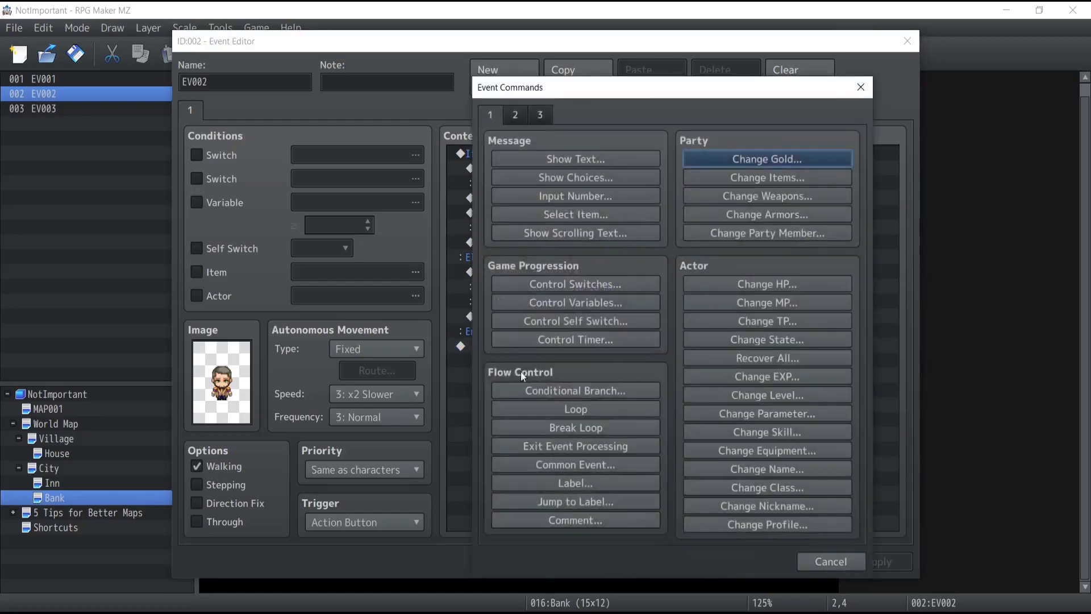
{"action": "left_click", "coordinate": [607, 391]}
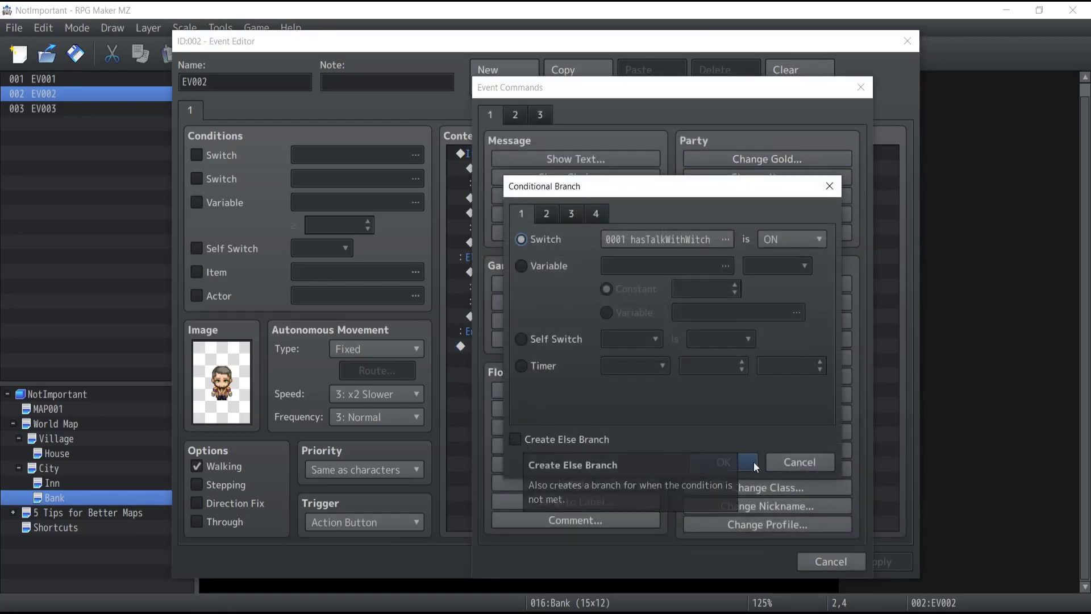
{"action": "left_click", "coordinate": [791, 461]}
{"action": "left_click", "coordinate": [832, 561]}
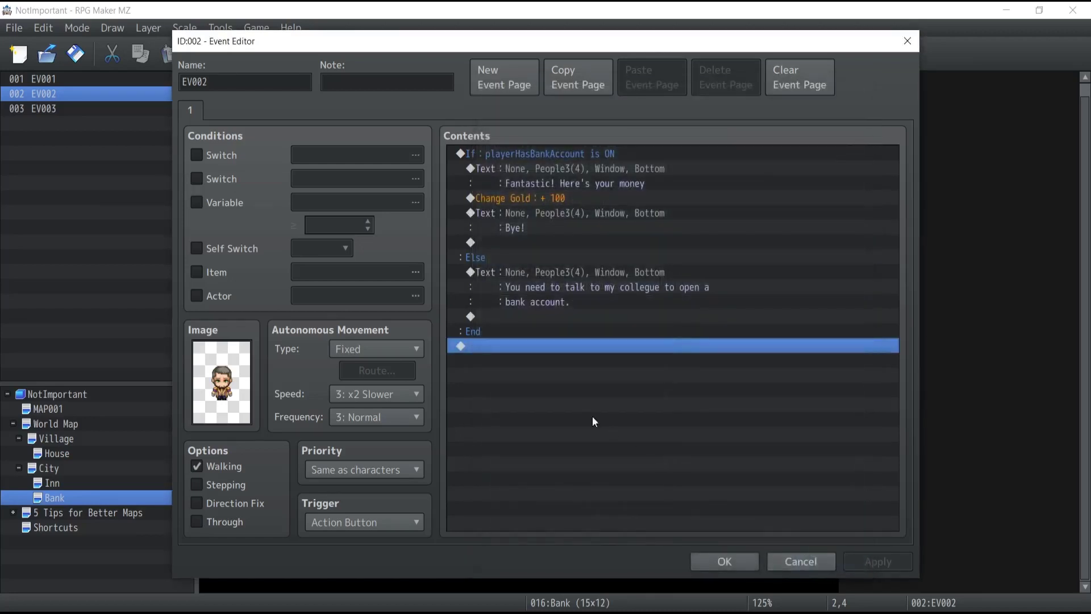
Uncheck Create Else Branch on EV002's playerHasBankAccount check, apply, and close the editor.
{"action": "left_click", "coordinate": [508, 154]}
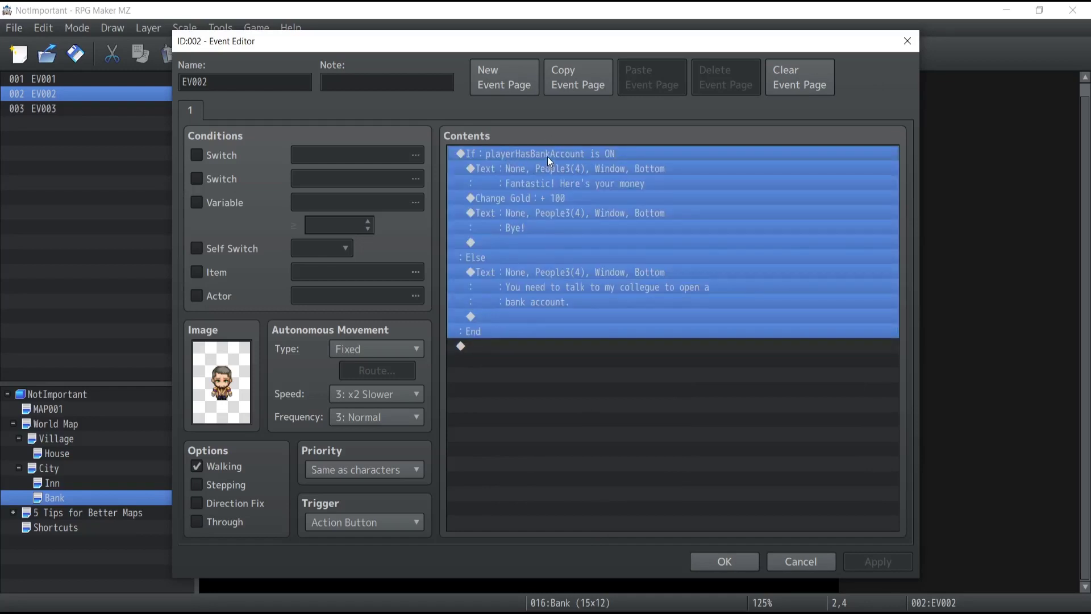
{"action": "double_click", "coordinate": [502, 220]}
{"action": "left_click", "coordinate": [515, 439]}
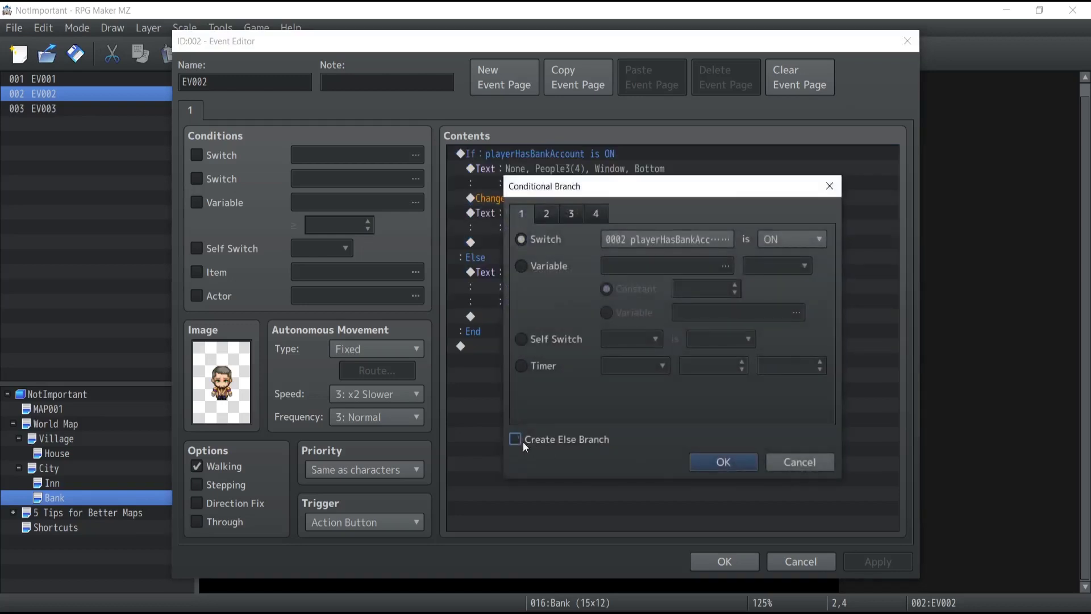
{"action": "left_click", "coordinate": [716, 462]}
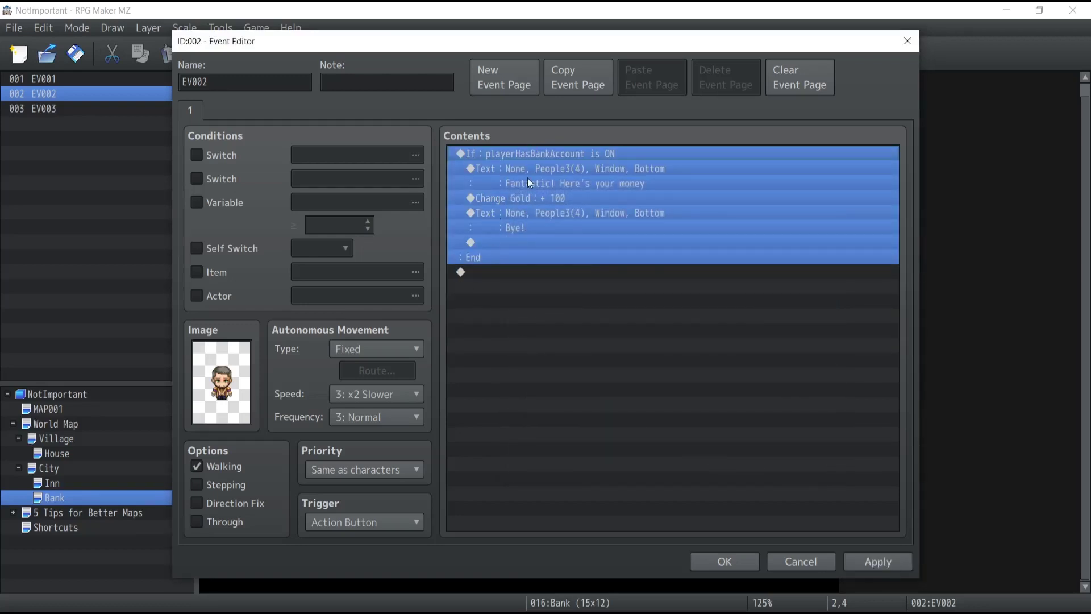
{"action": "left_click", "coordinate": [505, 273]}
{"action": "left_click", "coordinate": [512, 152]}
{"action": "left_click", "coordinate": [494, 271]}
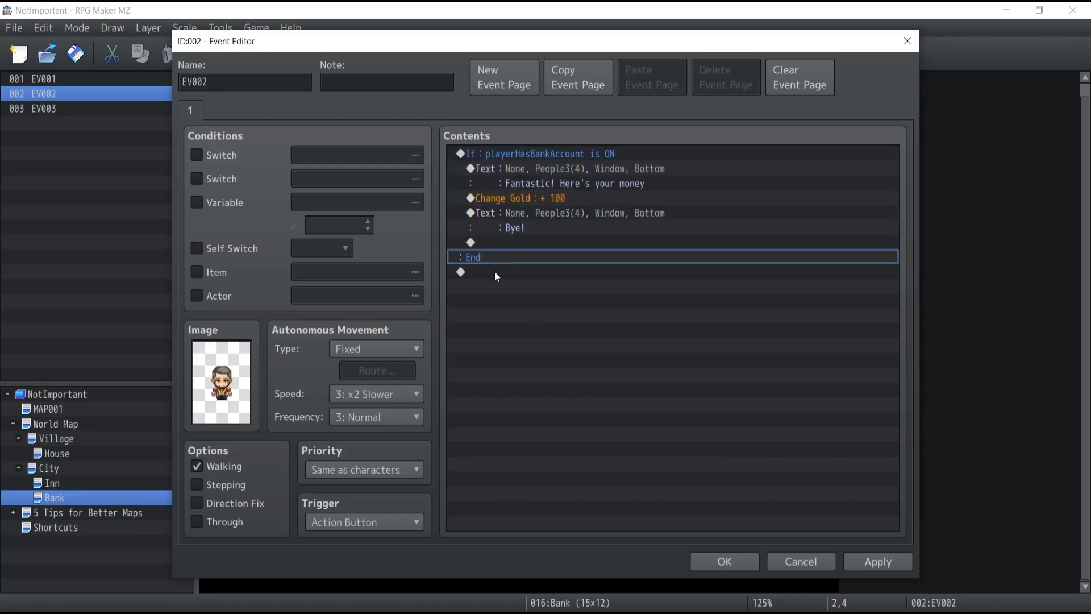
{"action": "left_click", "coordinate": [878, 562]}
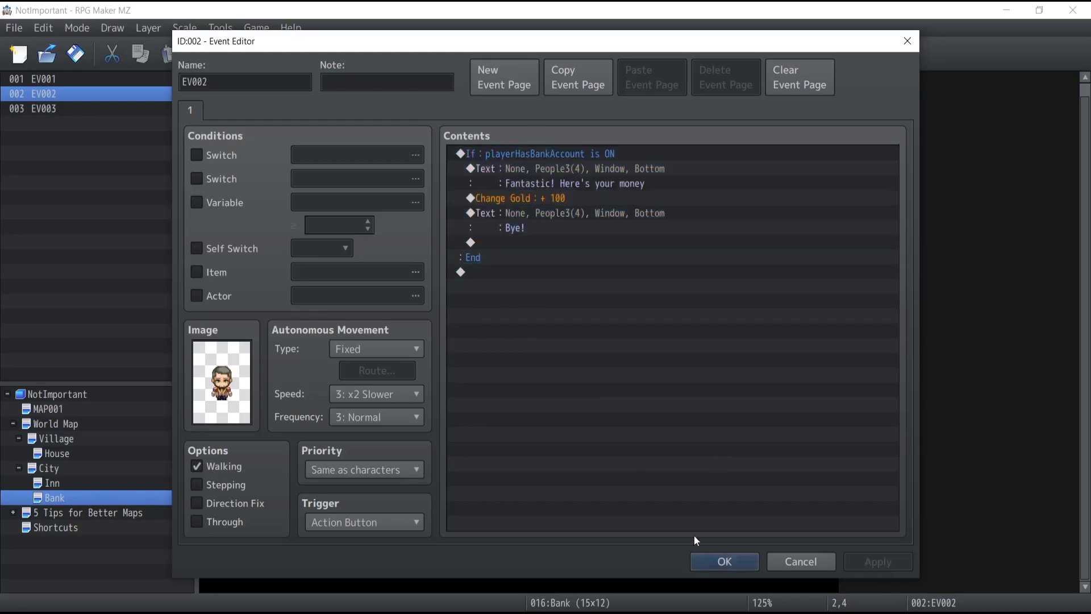
{"action": "left_click", "coordinate": [502, 153]}
{"action": "key", "text": "Escape"}
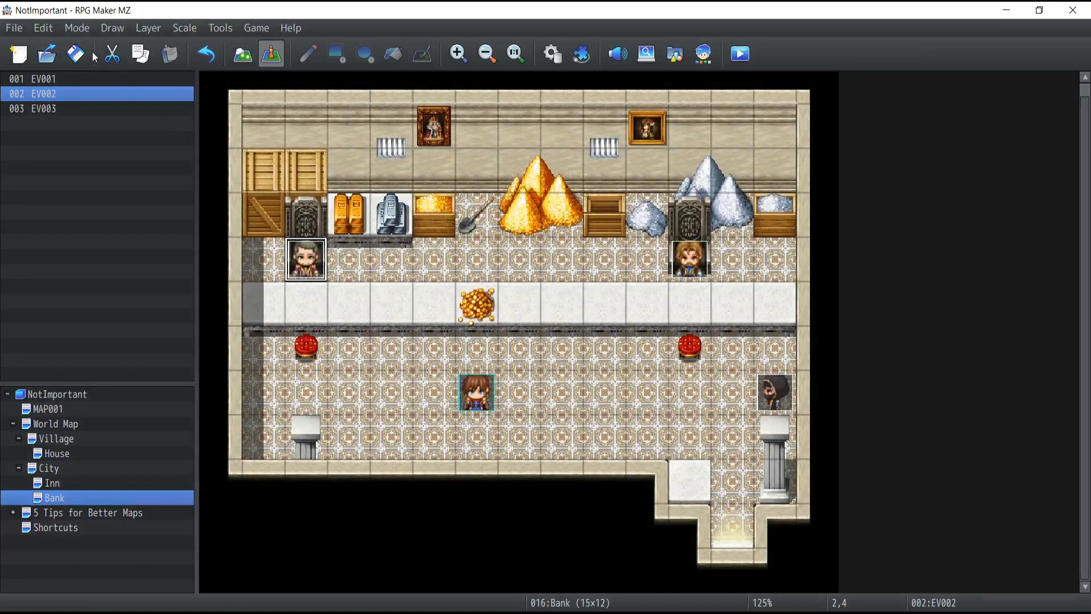
Playtest a new game and collect 10 gold from the Shady Character.
{"action": "key", "text": "ctrl+r"}
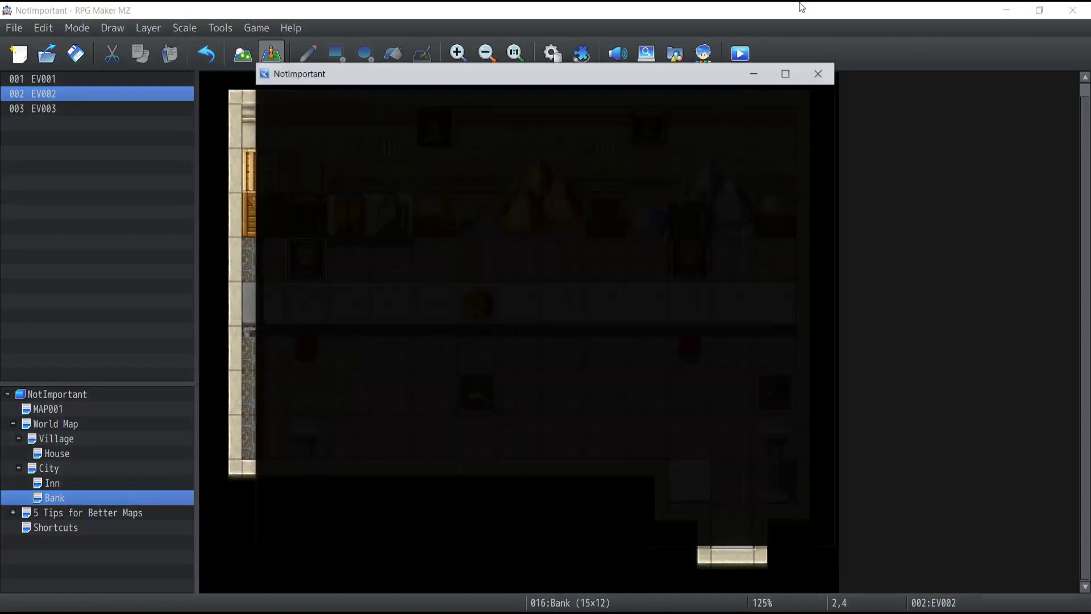
{"action": "key", "text": "Return"}
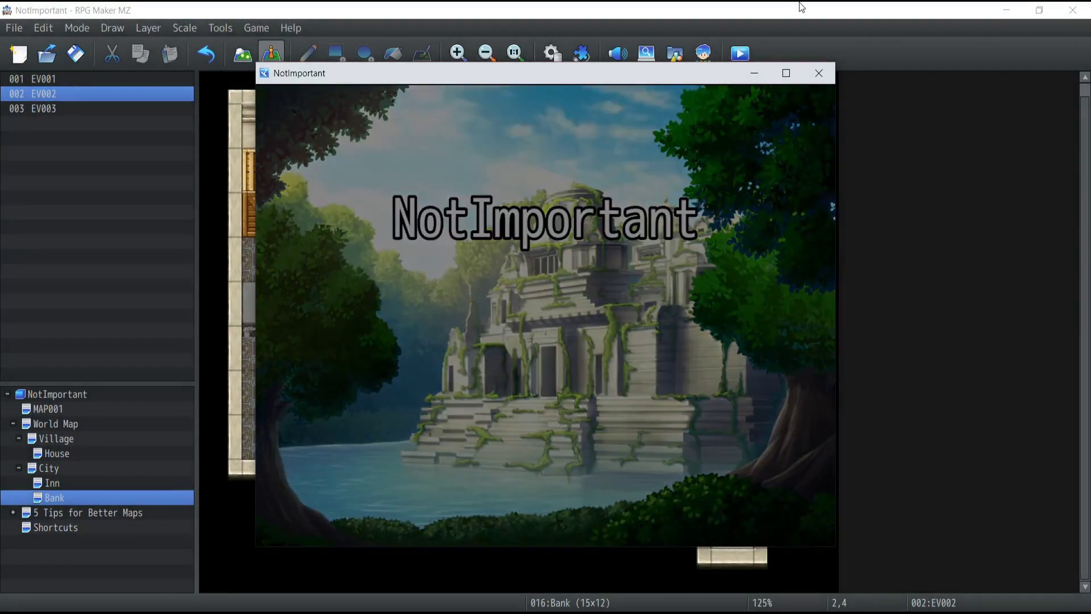
{"action": "key", "text": "Left"}
{"action": "key", "text": "Left"}
{"action": "key", "text": "Left"}
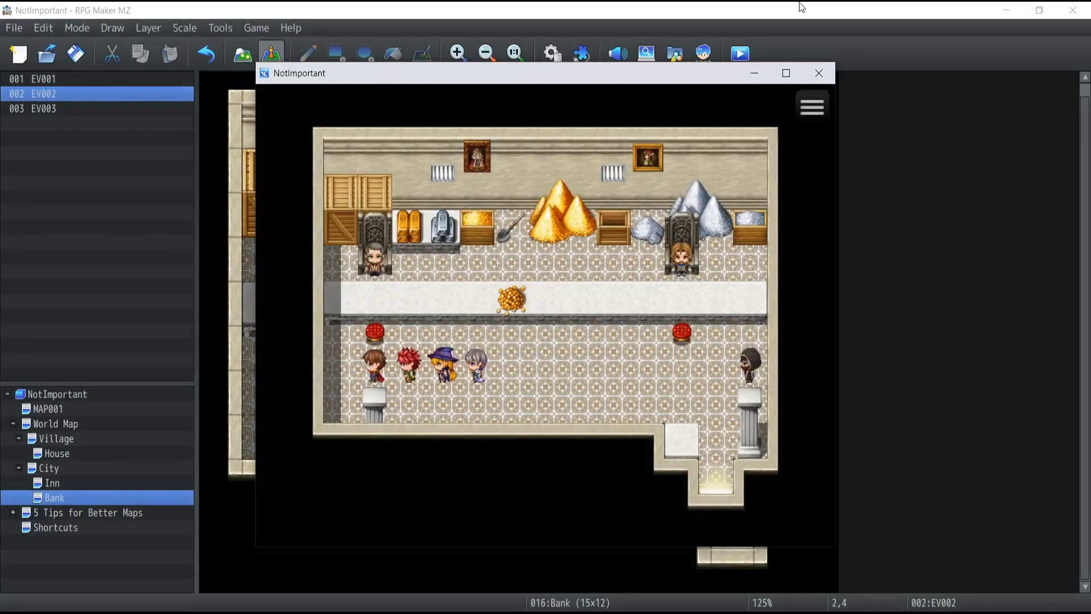
{"action": "key", "text": "Up"}
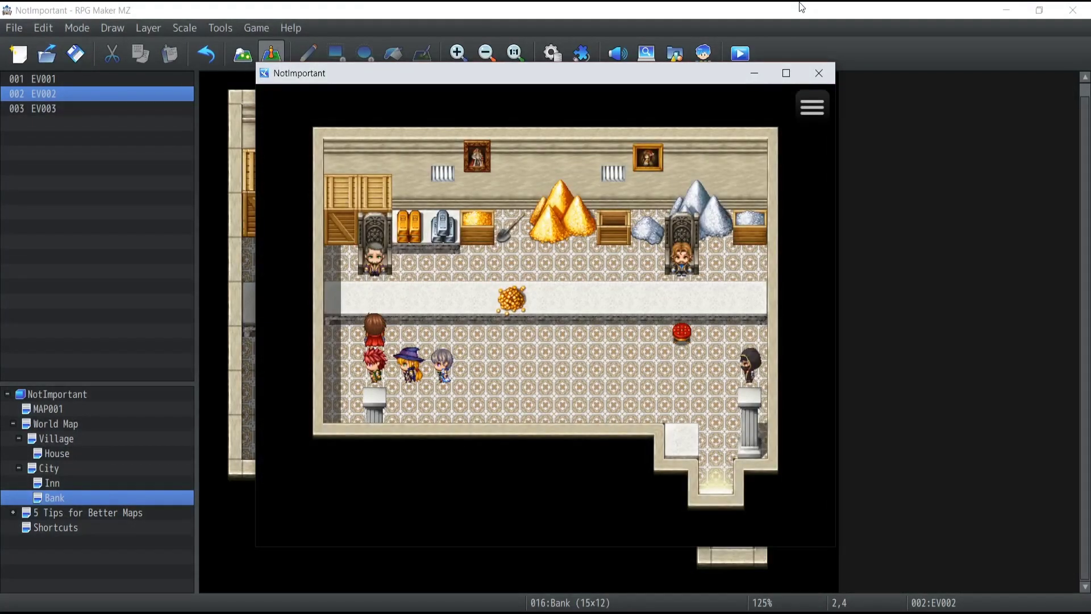
{"action": "key", "text": "Right"}
{"action": "key", "text": "Right"}
{"action": "key", "text": "Right"}
{"action": "key", "text": "Right"}
{"action": "key", "text": "Right"}
{"action": "key", "text": "Right"}
{"action": "key", "text": "Right"}
{"action": "key", "text": "Right"}
{"action": "key", "text": "Right"}
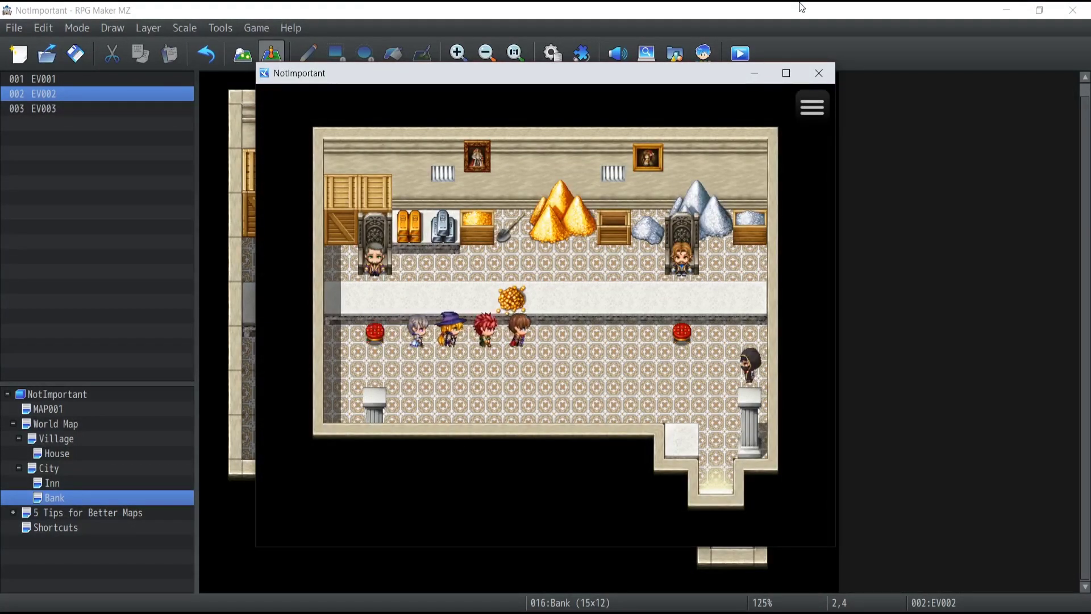
{"action": "key", "text": "Down"}
{"action": "key", "text": "Right"}
{"action": "key", "text": "Return"}
Open an account with the right banker, collect money from the left banker, then close the playtest.
{"action": "key", "text": "Return"}
{"action": "key", "text": "Left"}
{"action": "key", "text": "Up"}
{"action": "key", "text": "Return"}
{"action": "key", "text": "Return"}
{"action": "key", "text": "Return"}
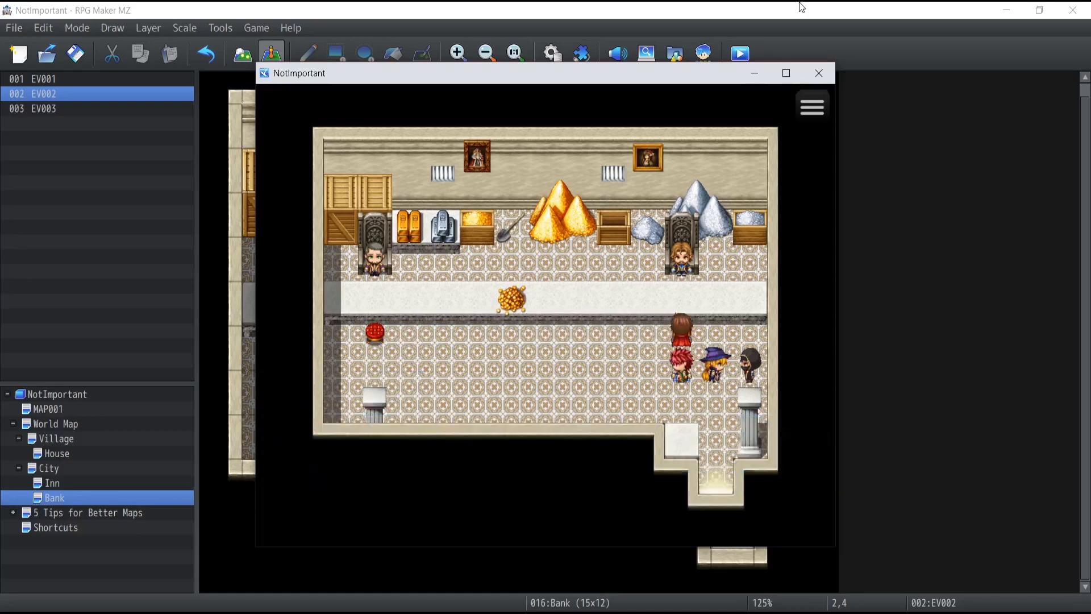
{"action": "key", "text": "Left"}
{"action": "key", "text": "Left"}
{"action": "key", "text": "Left"}
{"action": "key", "text": "Left"}
{"action": "key", "text": "Left"}
{"action": "key", "text": "Left"}
{"action": "key", "text": "Left"}
{"action": "key", "text": "Left"}
{"action": "key", "text": "Left"}
{"action": "key", "text": "Up"}
{"action": "key", "text": "Return"}
{"action": "key", "text": "Return"}
{"action": "key", "text": "Return"}
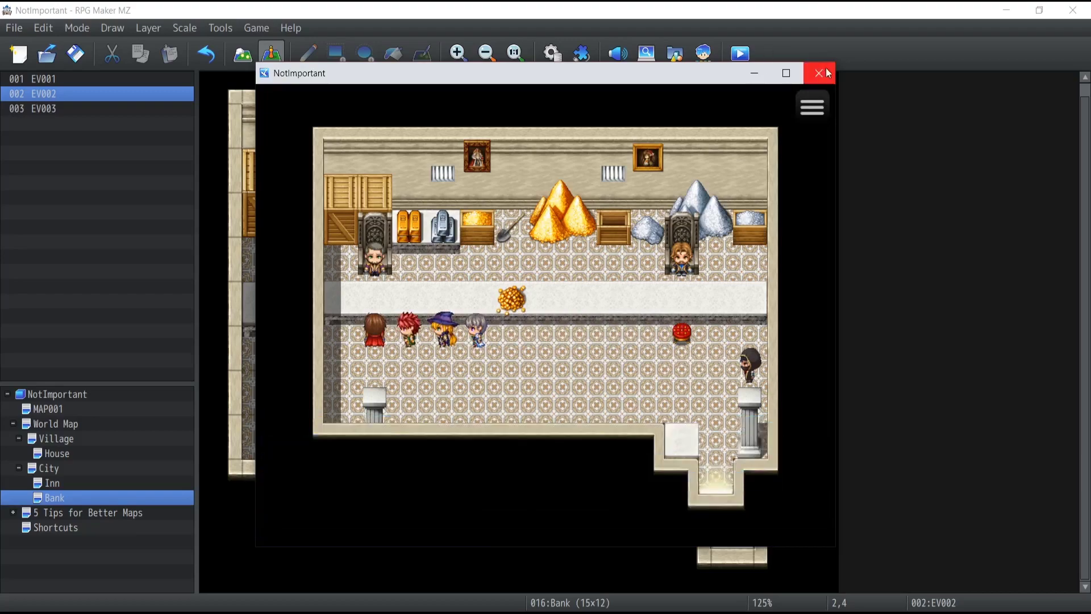
{"action": "left_click", "coordinate": [819, 73]}
Open EV002 and browse the Actor, Character and Gold tabs of a new Conditional Branch.
{"action": "double_click", "coordinate": [298, 262]}
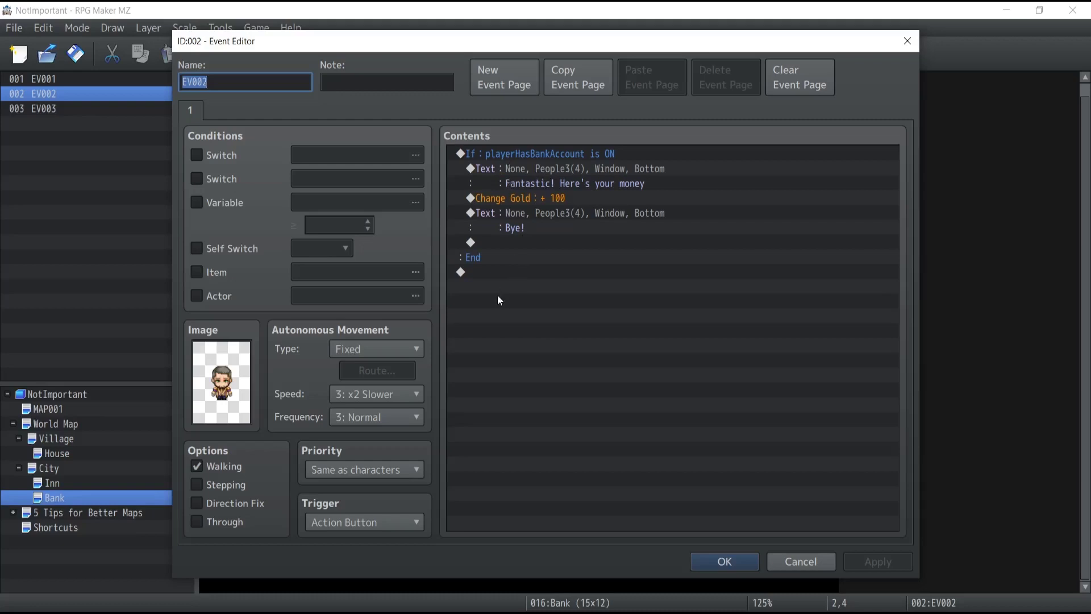
{"action": "left_click", "coordinate": [493, 266]}
{"action": "left_click", "coordinate": [502, 159]}
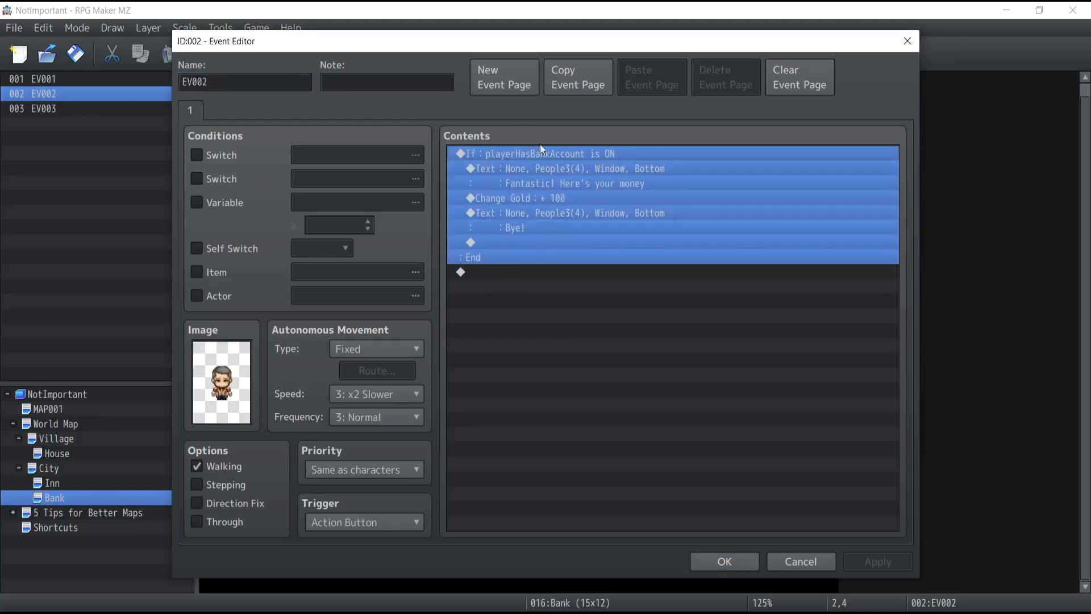
{"action": "left_click", "coordinate": [494, 275]}
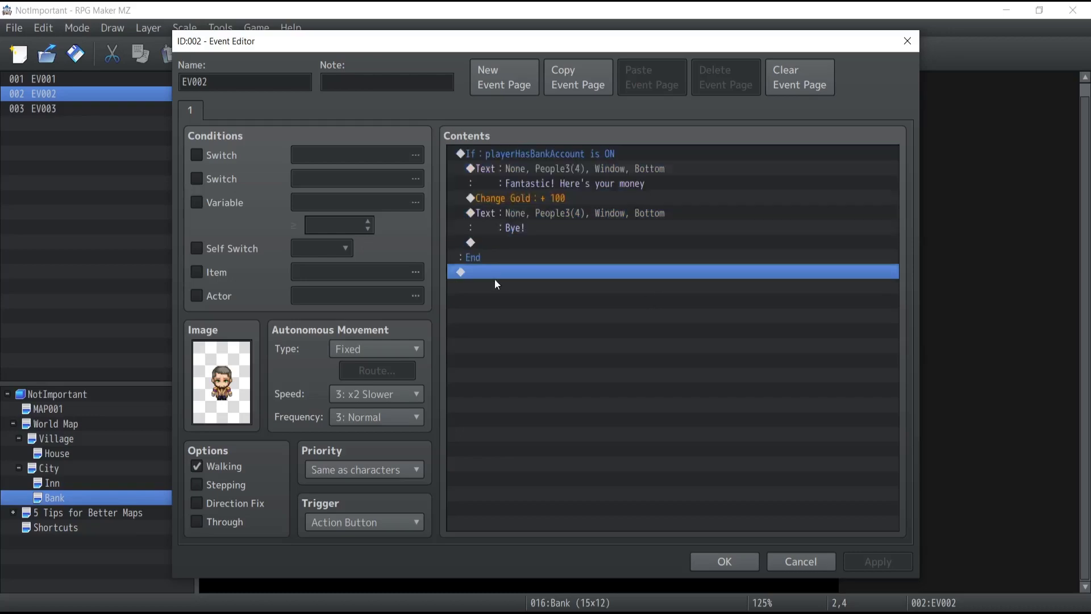
{"action": "double_click", "coordinate": [493, 274]}
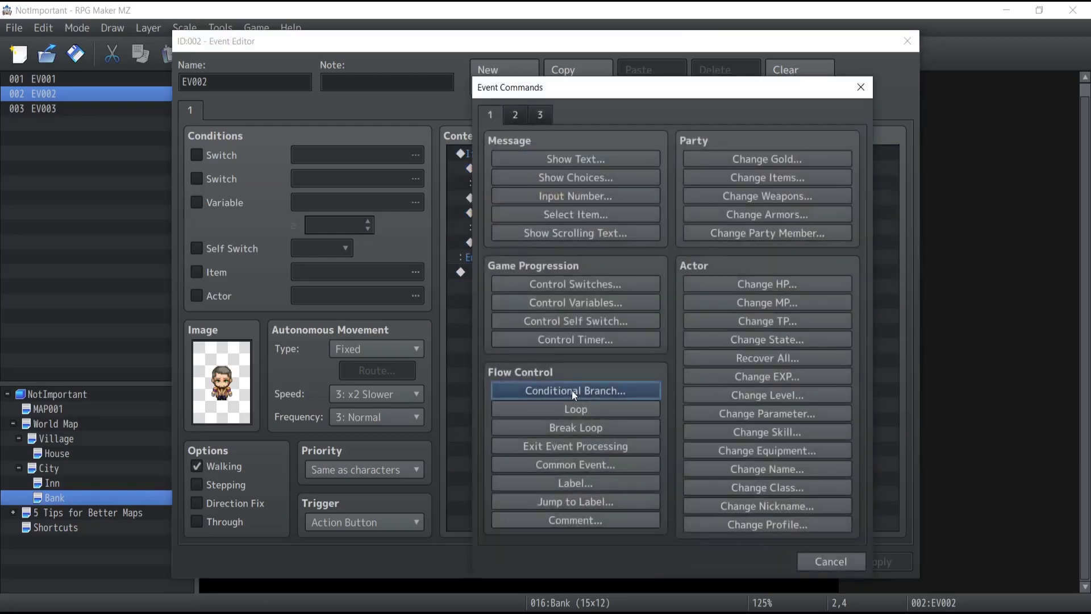
{"action": "left_click", "coordinate": [572, 391]}
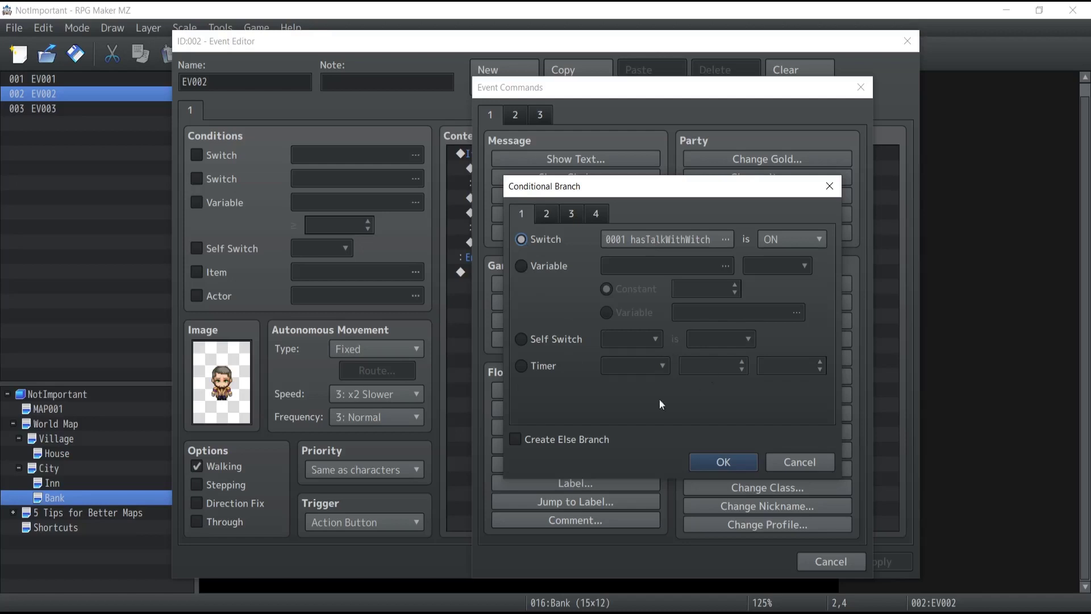
{"action": "left_click", "coordinate": [547, 215]}
{"action": "left_click", "coordinate": [571, 214]}
{"action": "left_click", "coordinate": [596, 214]}
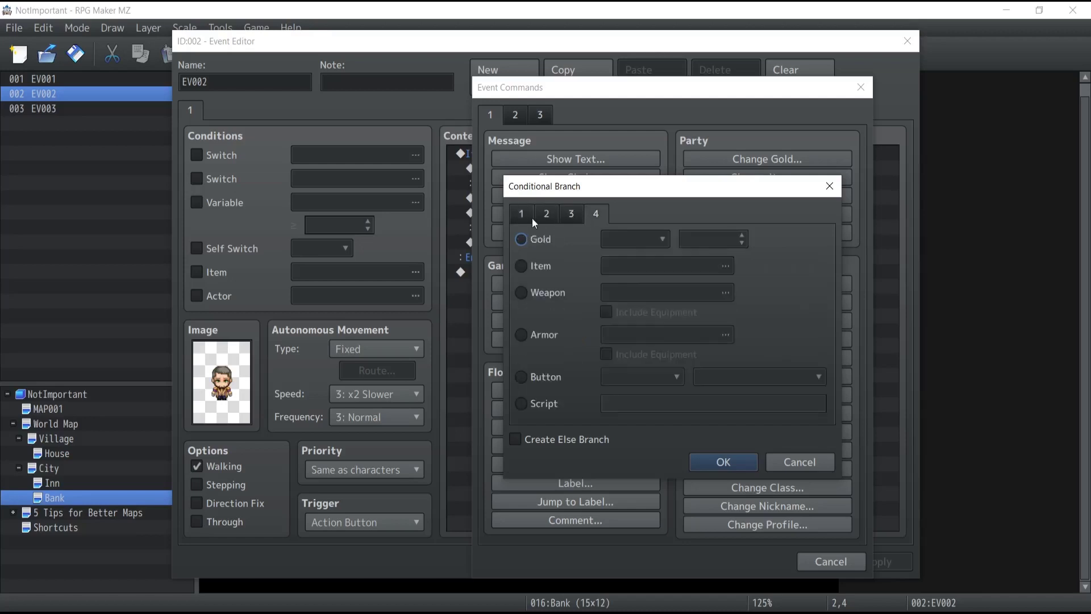
{"action": "left_click", "coordinate": [801, 461]}
Browse the Conditional Branch tabs again, cancel, and open the existing playerHasBankAccount branch's settings.
{"action": "left_click", "coordinate": [572, 393]}
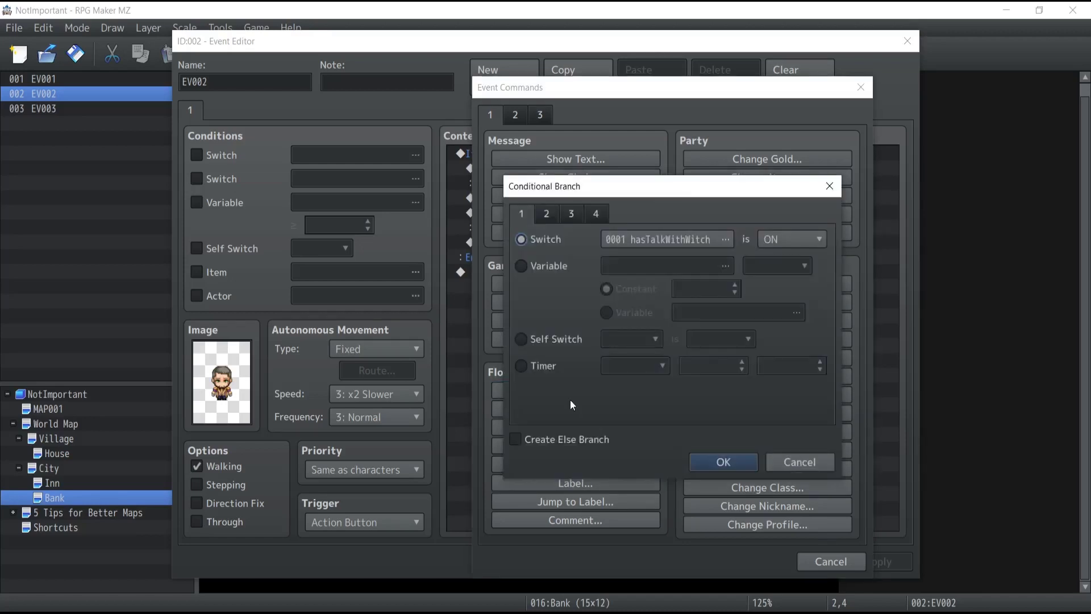
{"action": "left_click", "coordinate": [545, 216]}
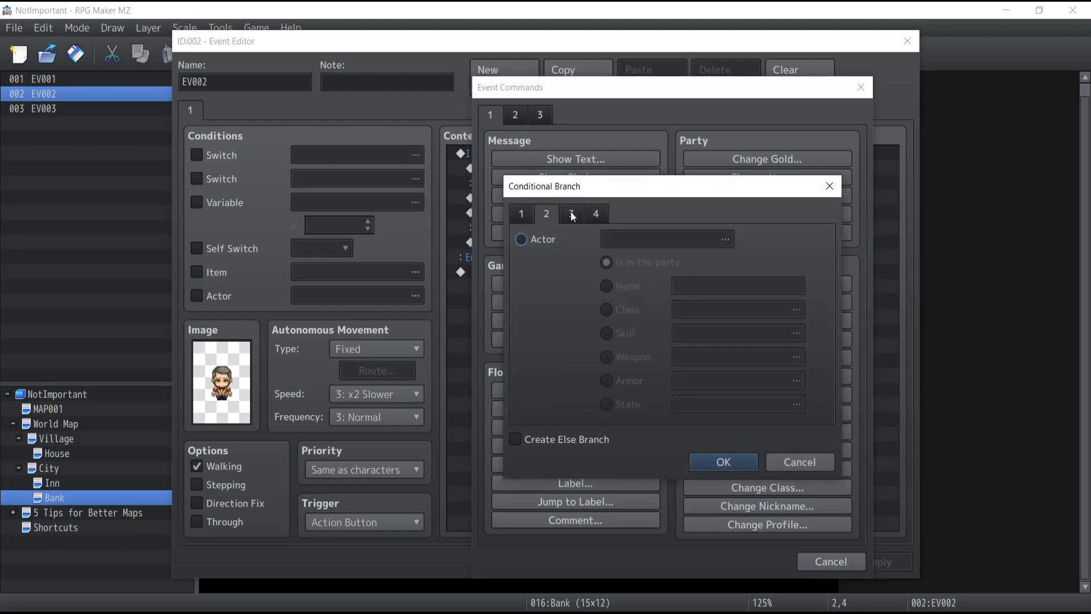
{"action": "left_click", "coordinate": [571, 214]}
{"action": "left_click", "coordinate": [594, 213]}
{"action": "left_click", "coordinate": [523, 216]}
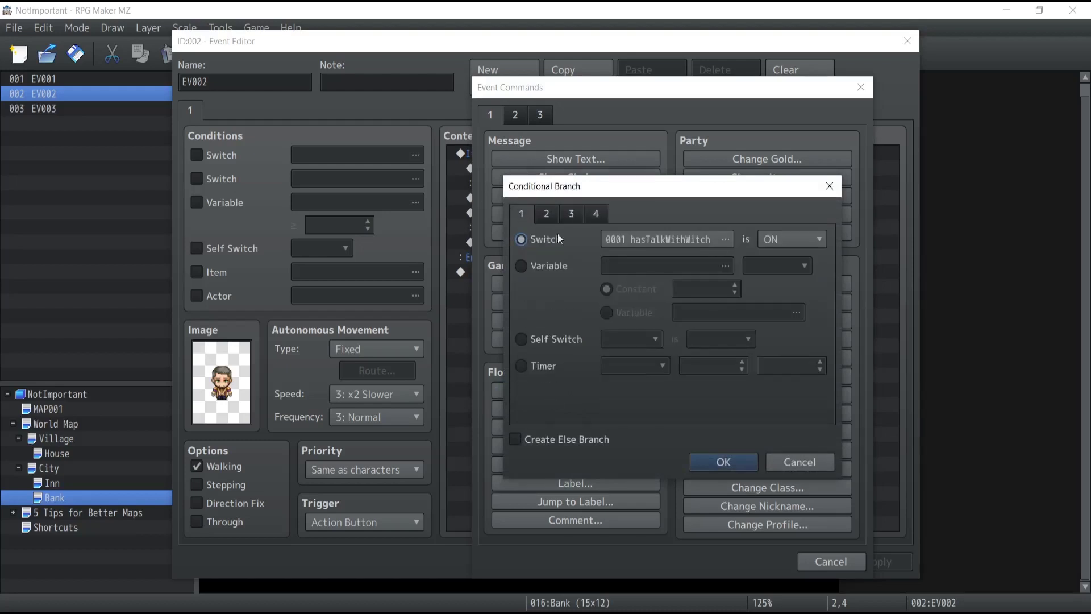
{"action": "left_click", "coordinate": [797, 460]}
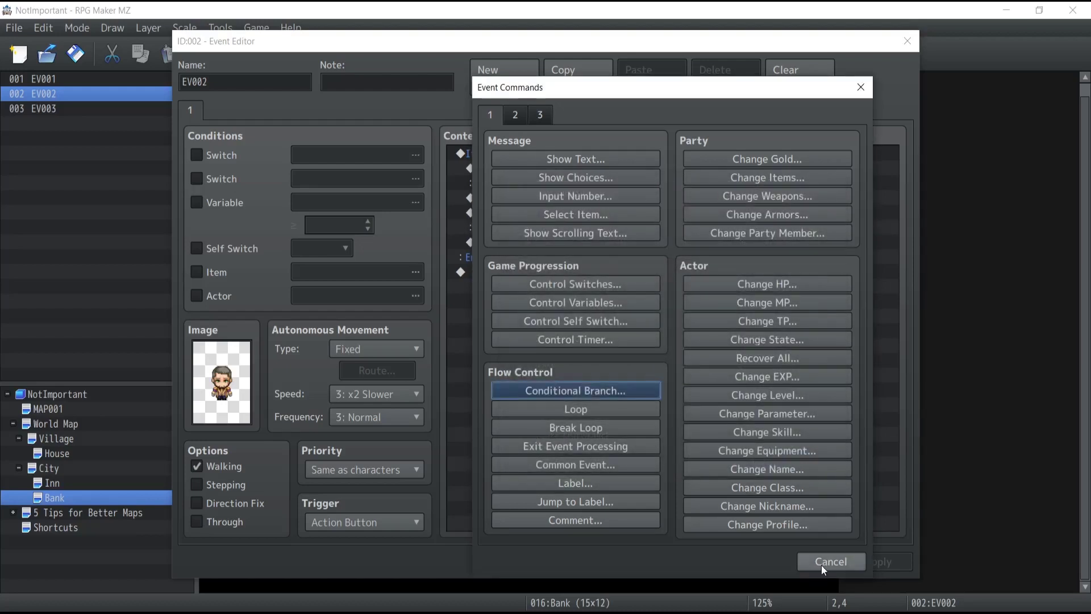
{"action": "left_click", "coordinate": [824, 566]}
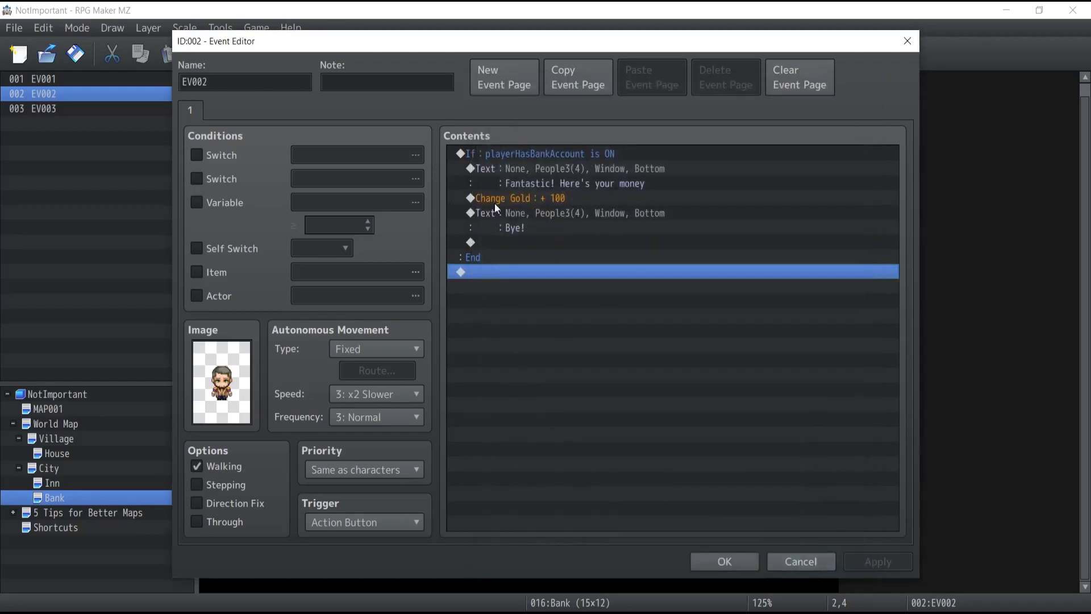
{"action": "left_click", "coordinate": [506, 153]}
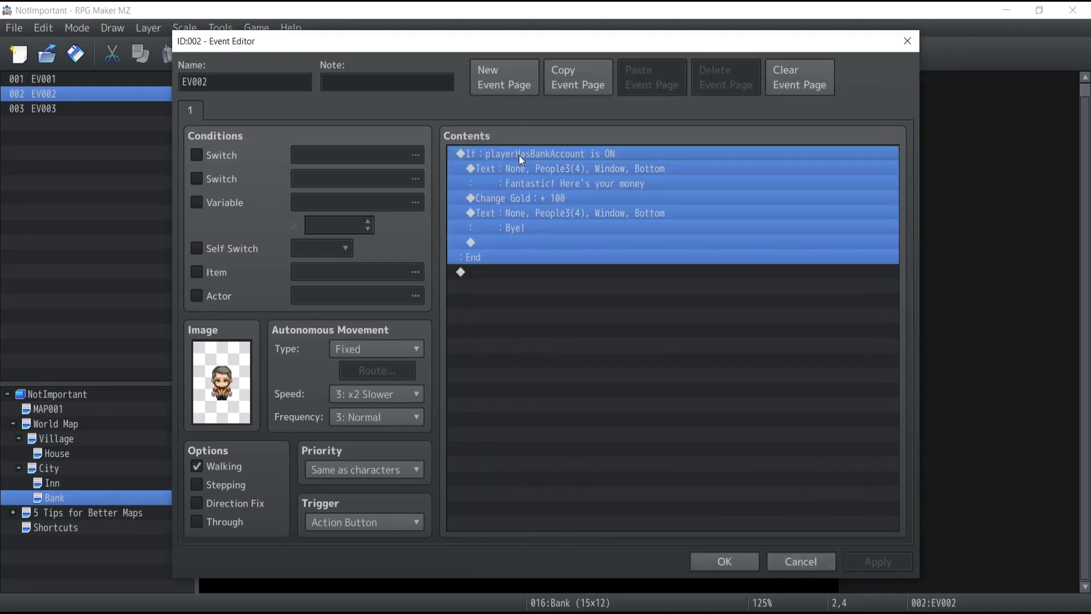
{"action": "double_click", "coordinate": [520, 155]}
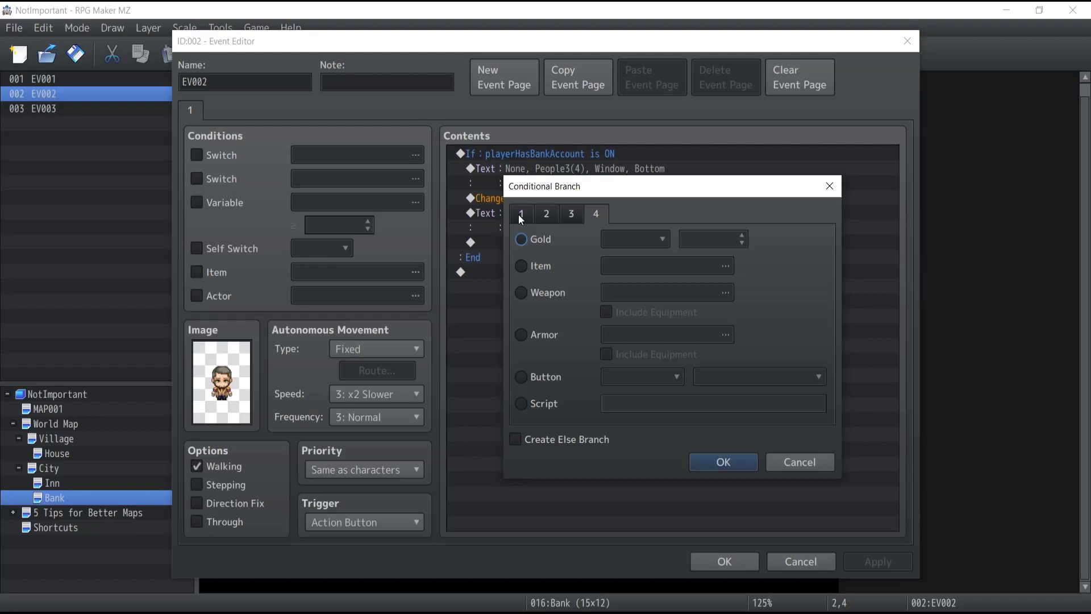